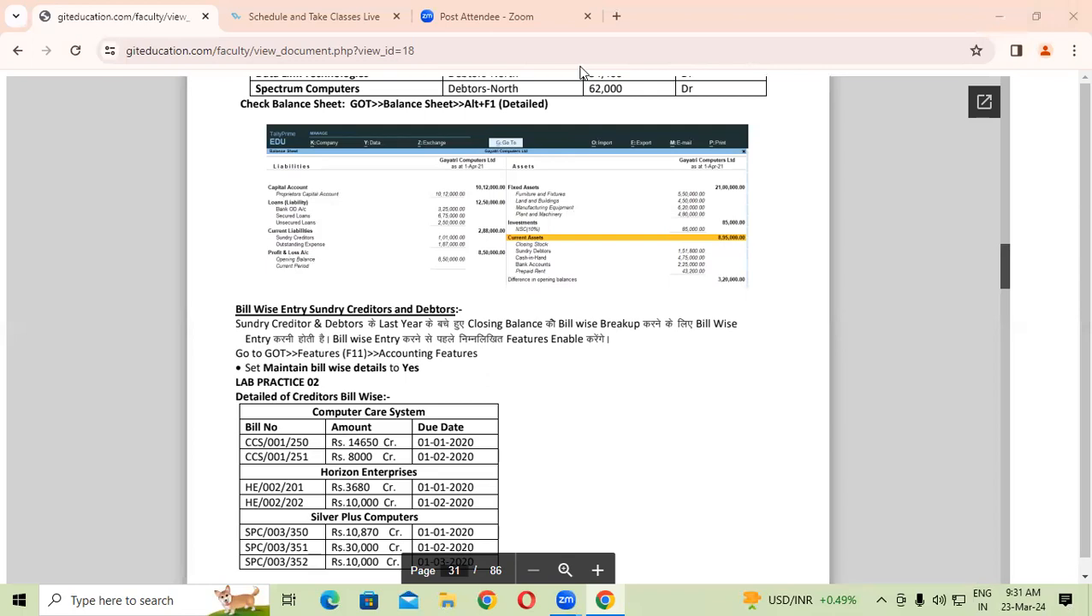
- Switch to TallyPrime in educational mode and load the company Gayatri Computer Ltd SRV from the folder D:\tally9.3amsrv
left_click(998, 17)
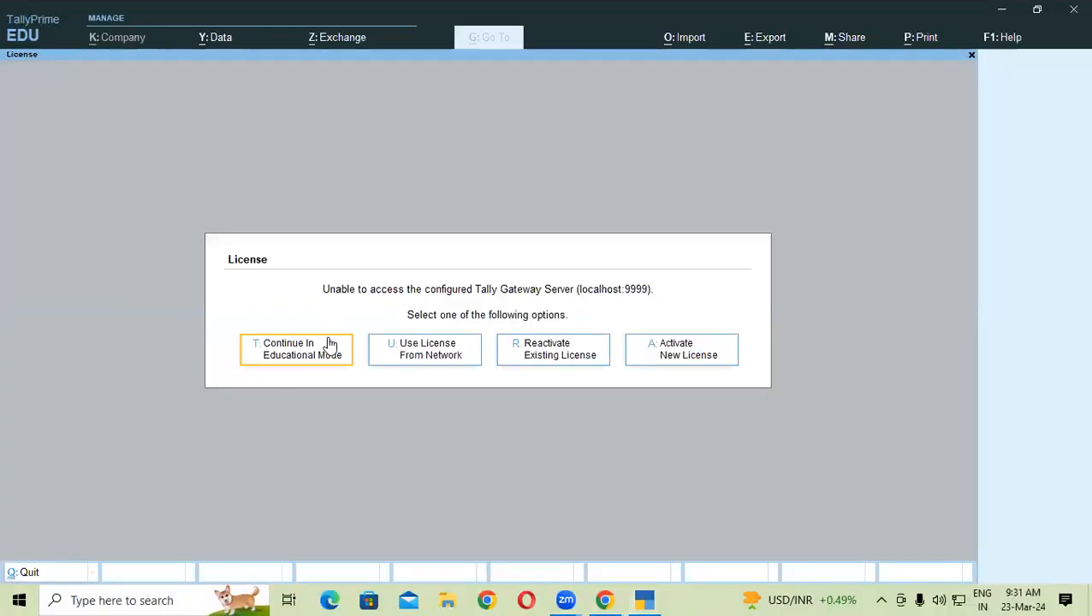
left_click(324, 353)
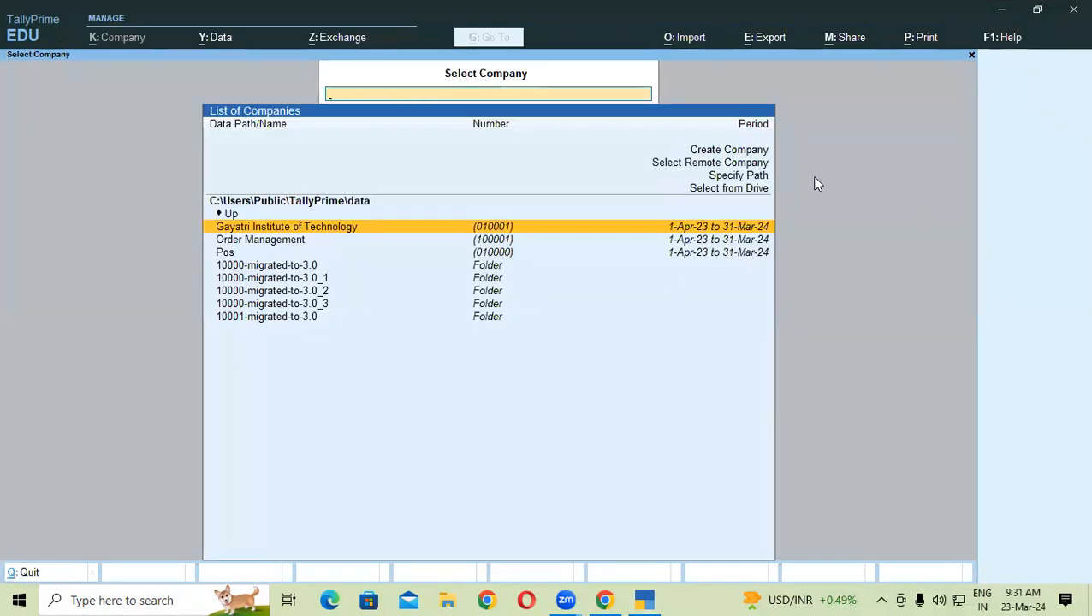
left_click(736, 189)
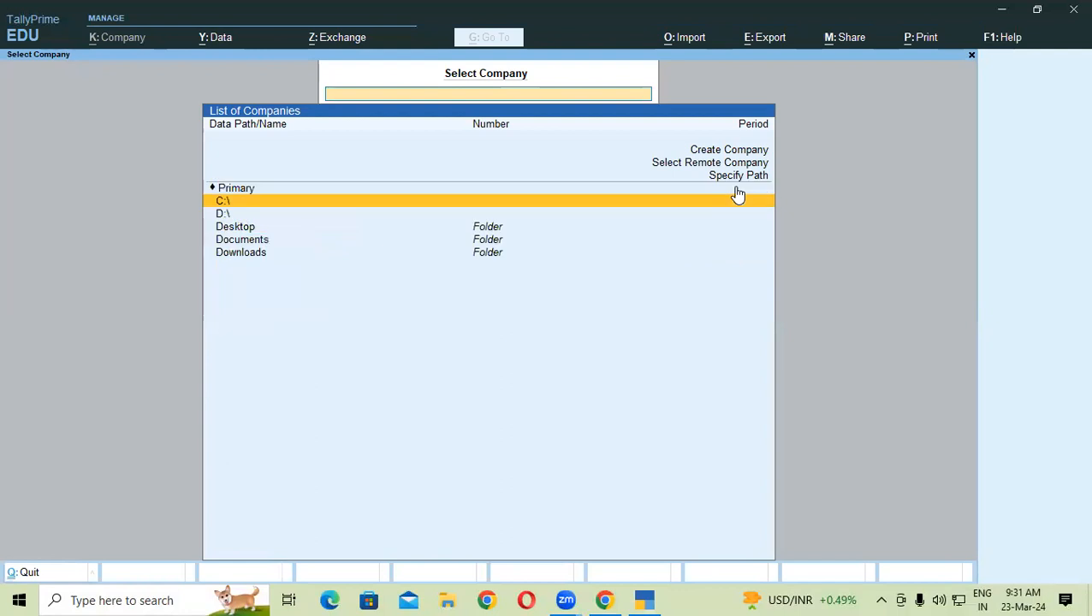
key("Down")
key("Return")
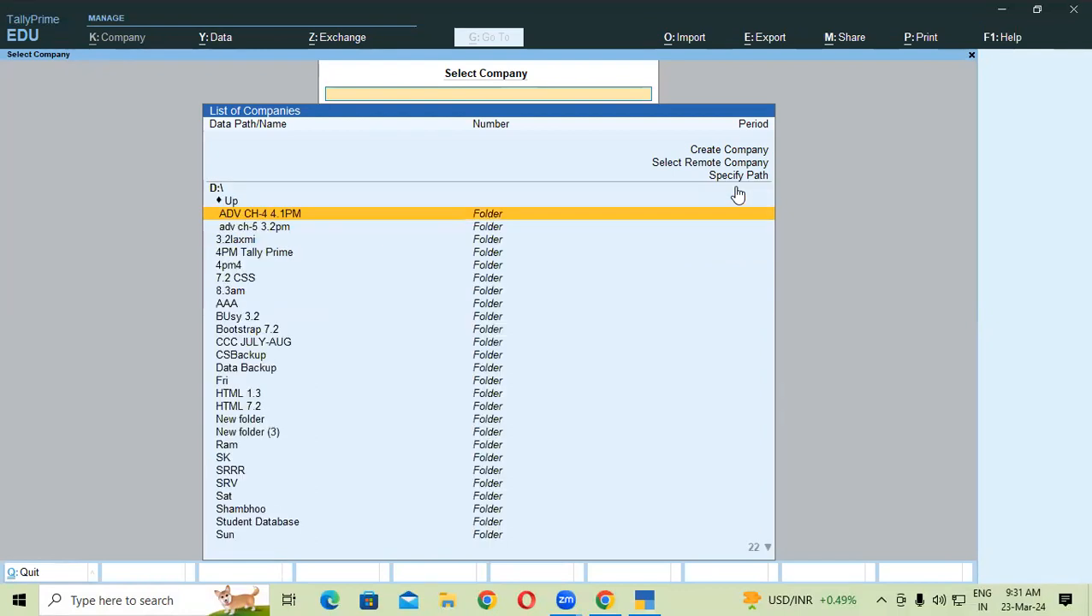
type("tally")
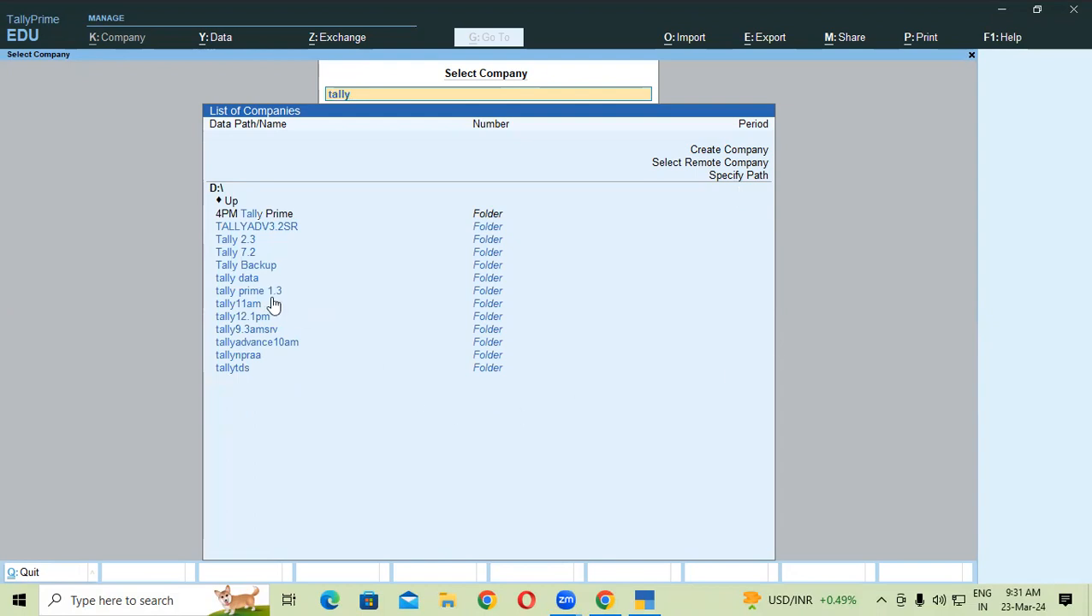
left_click(253, 337)
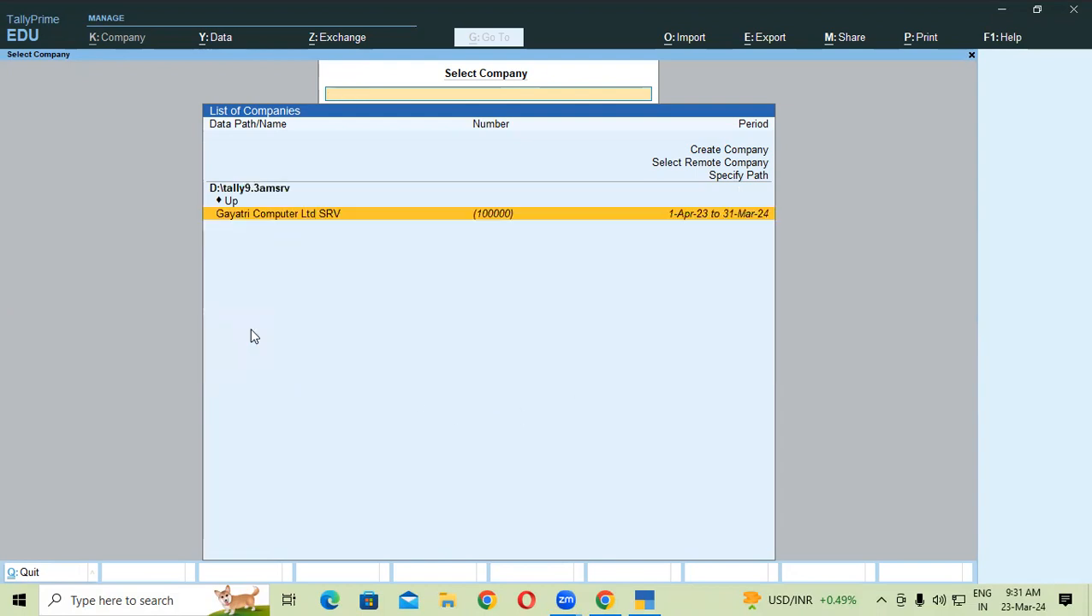
key("Return")
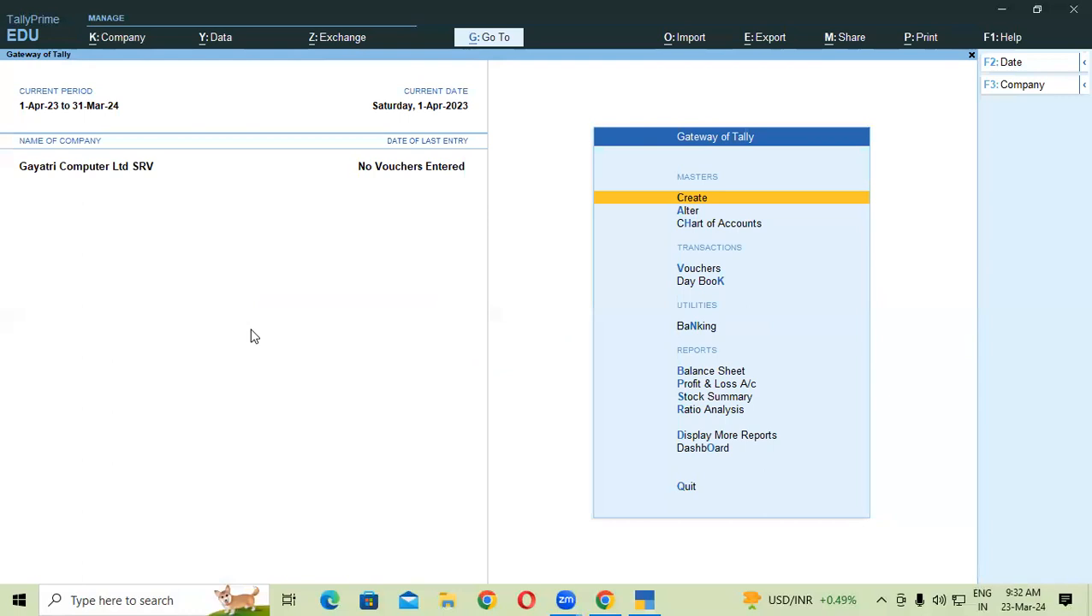
- Open the Computer Care System ledger for alteration
key("Down")
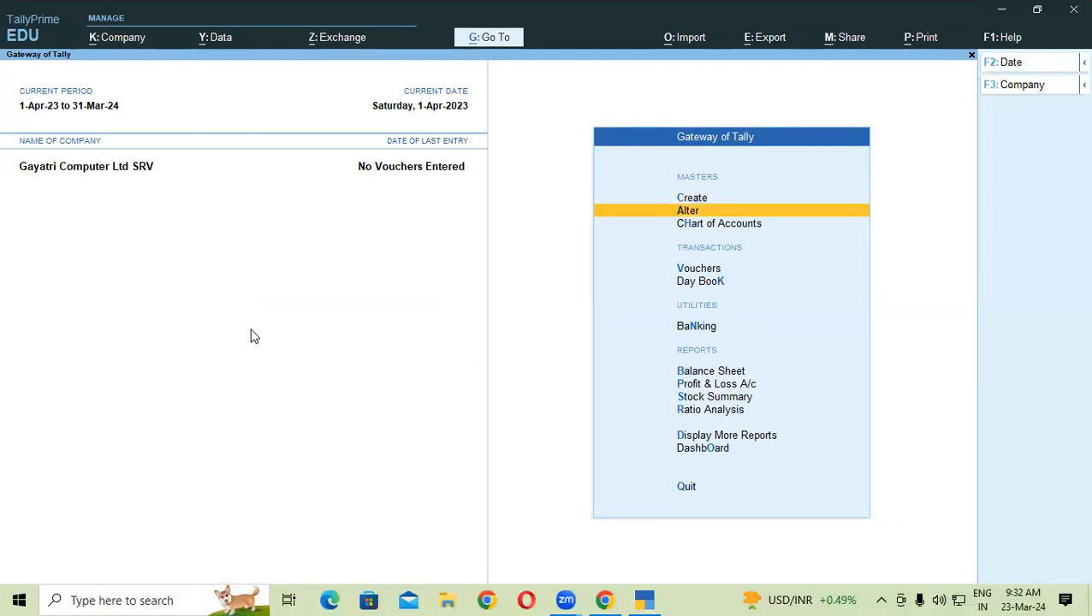
key("Return")
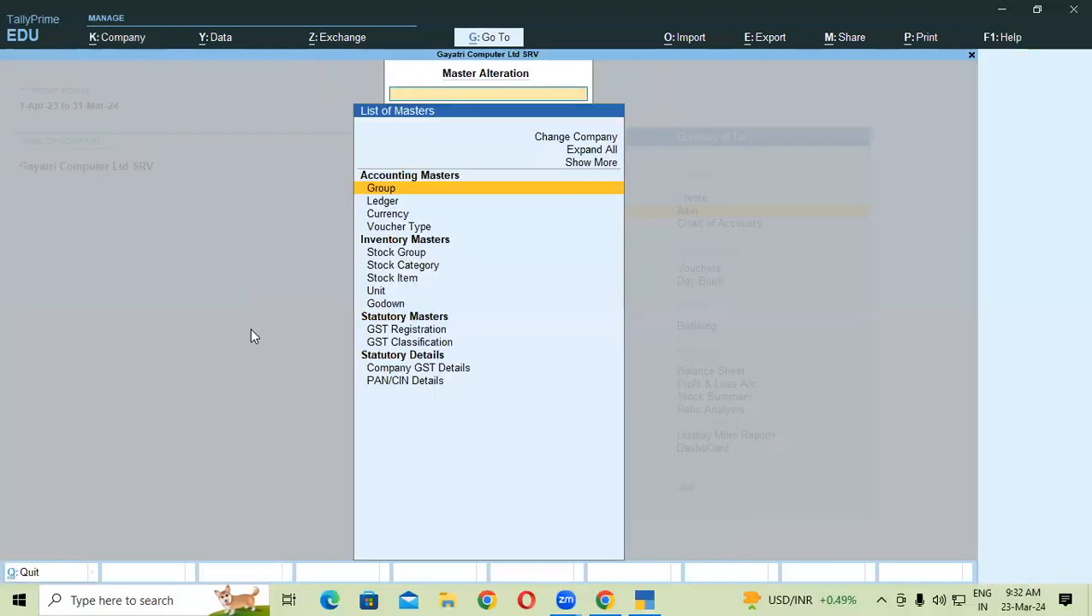
key("Down")
key("Return")
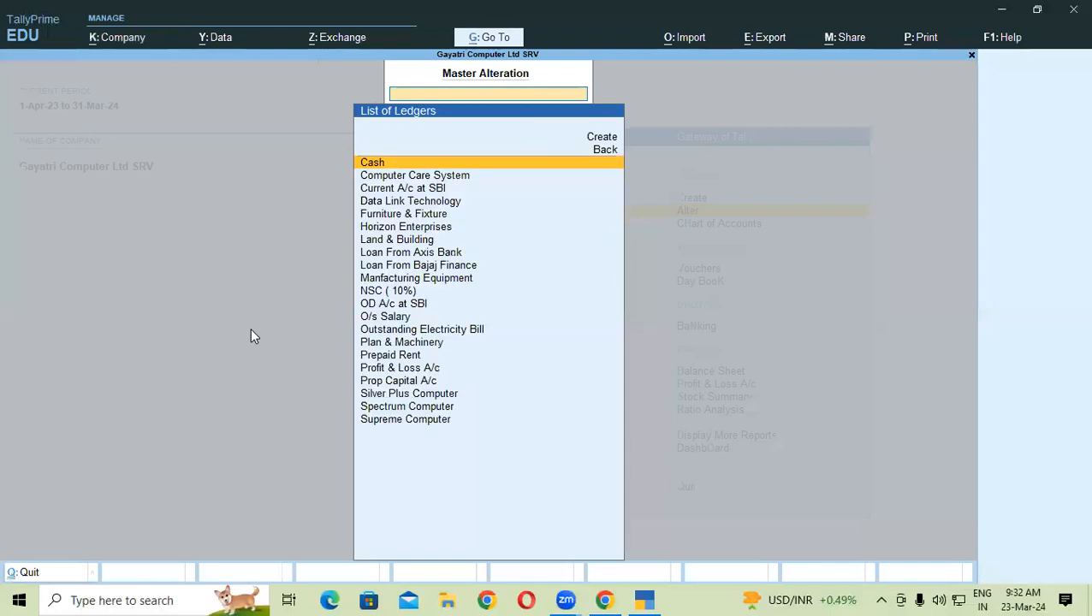
key("Down")
key("Return")
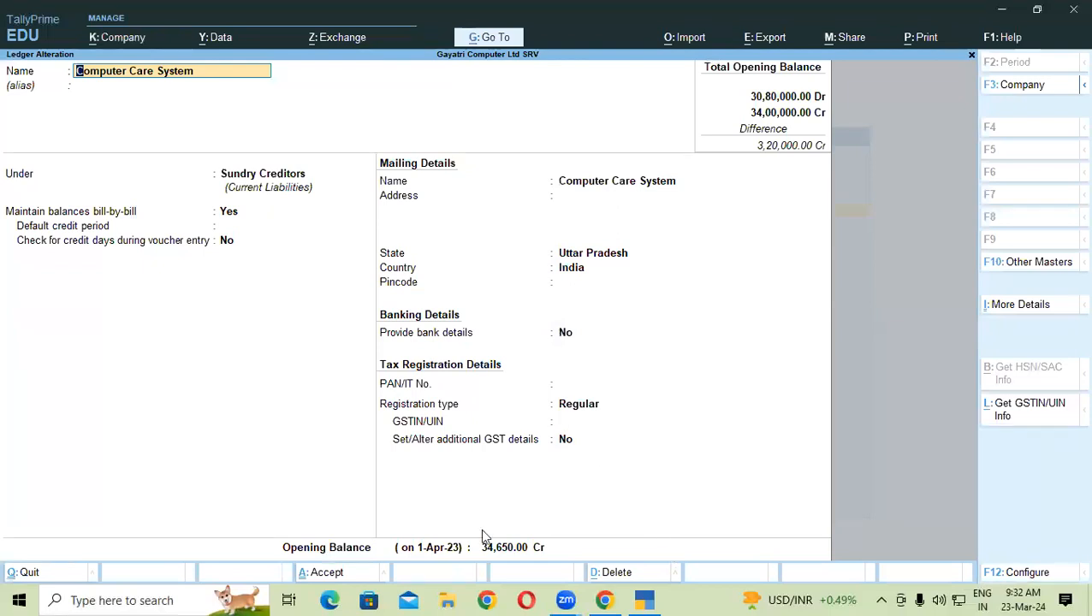
left_click(491, 552)
key("Return")
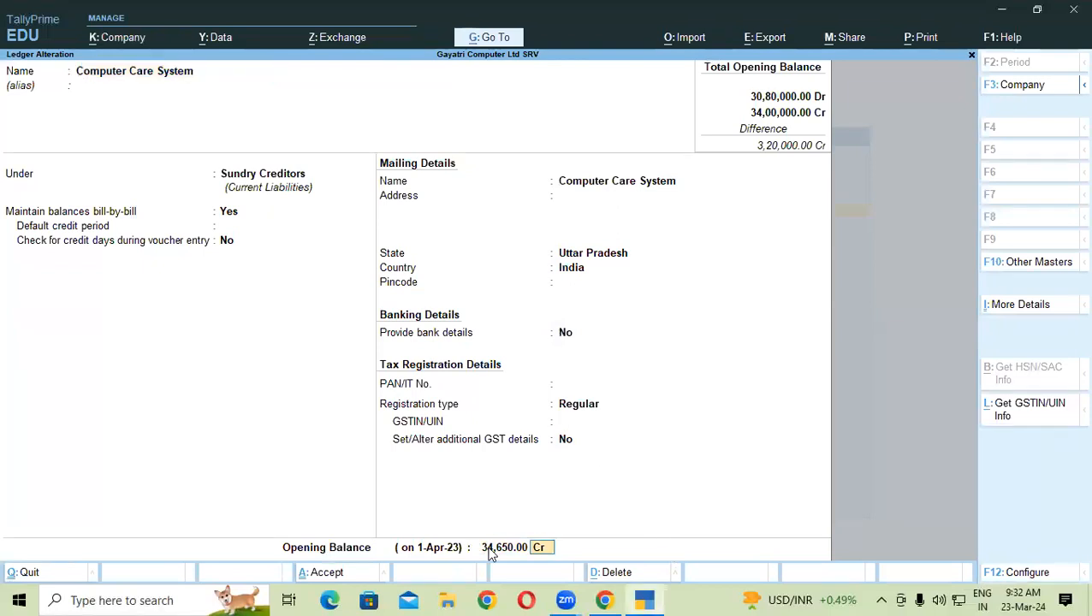
key("Return")
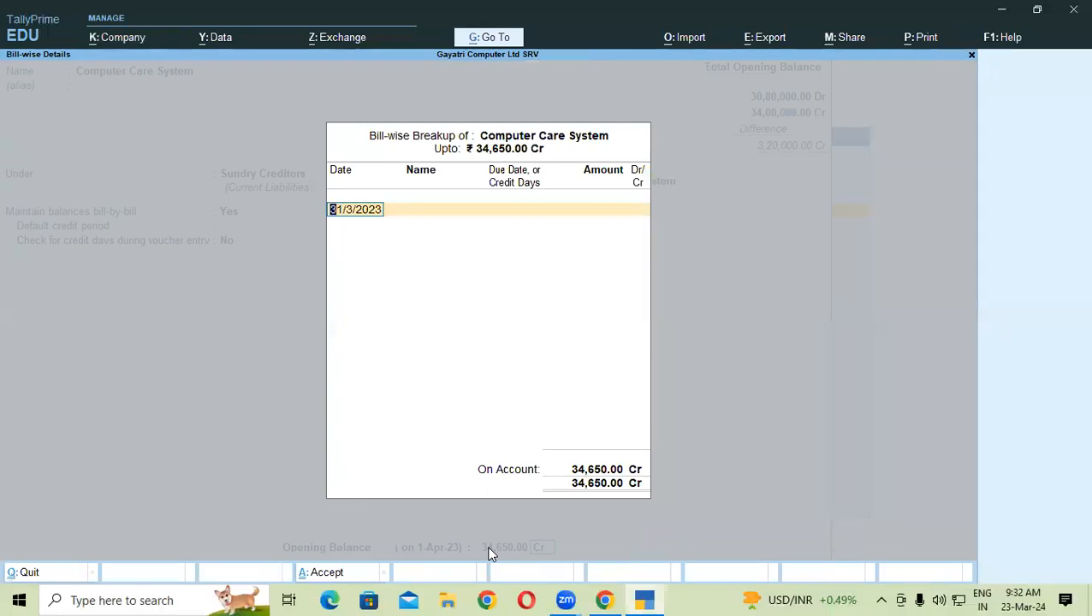
key("BackSpace")
key("Escape")
key("Return")
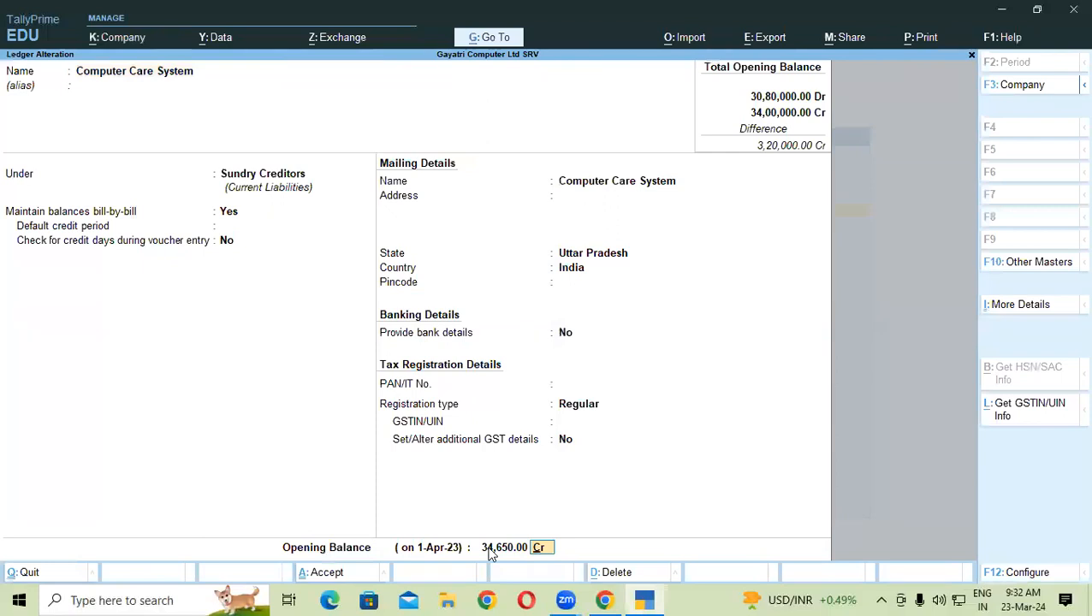
- Set Maintain balances bill-by-bill to No in the Computer Care System ledger and save the ledger
left_click(228, 217)
type("n")
key("Return")
key("Return")
key("Return")
key("Return")
key("Return")
key("Return")
key("Return")
key("Return")
key("Return")
key("Return")
key("Return")
key("Return")
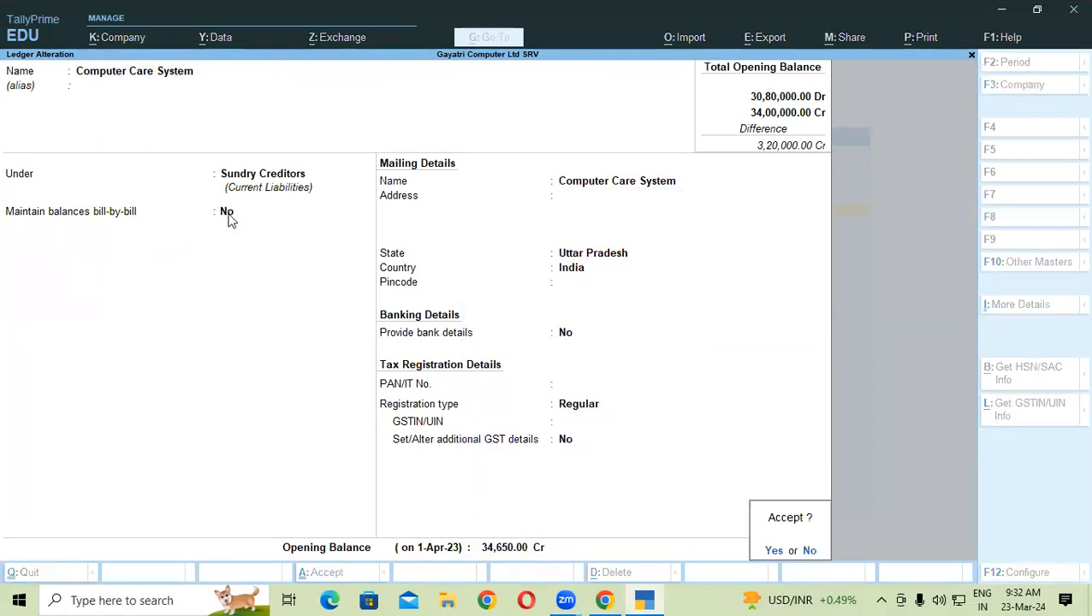
key("Return")
- Reopen the Computer Care System ledger and set Maintain balances bill-by-bill to Yes, leaving the bill-wise breakup without entries
key("Return")
key("Return")
key("Return")
key("Return")
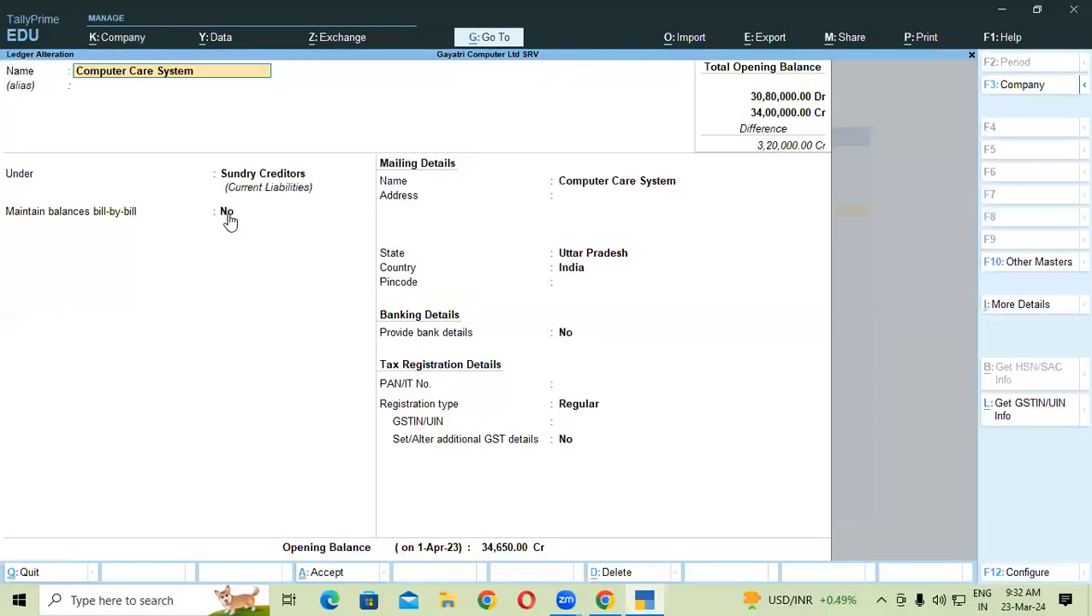
key("y")
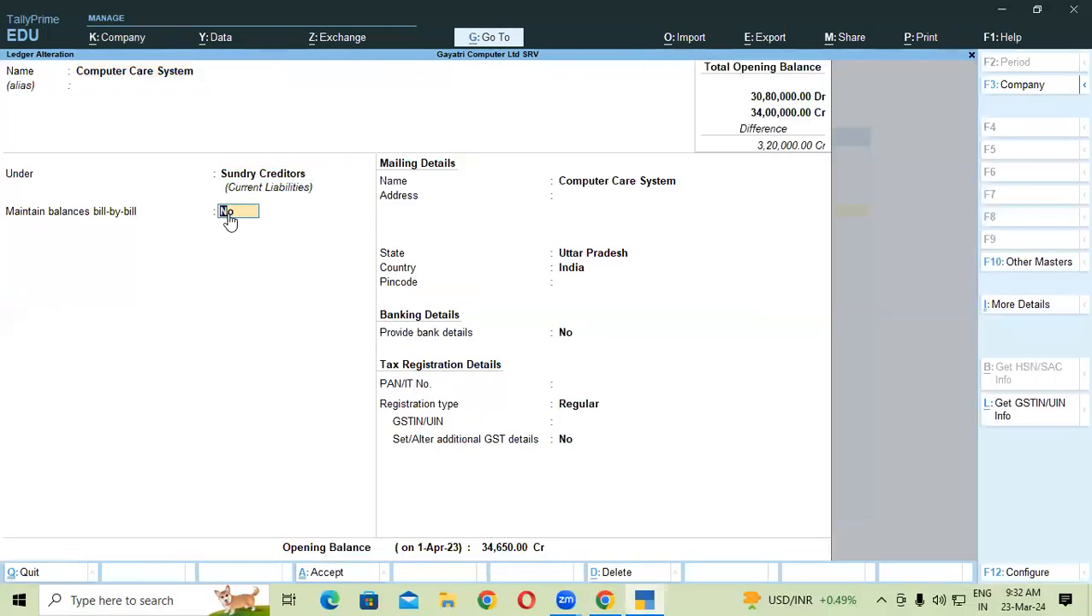
key("Return")
key("Return")
key("Return")
key("Return")
key("Return")
key("Return")
key("Return")
key("Return")
key("Return")
key("Return")
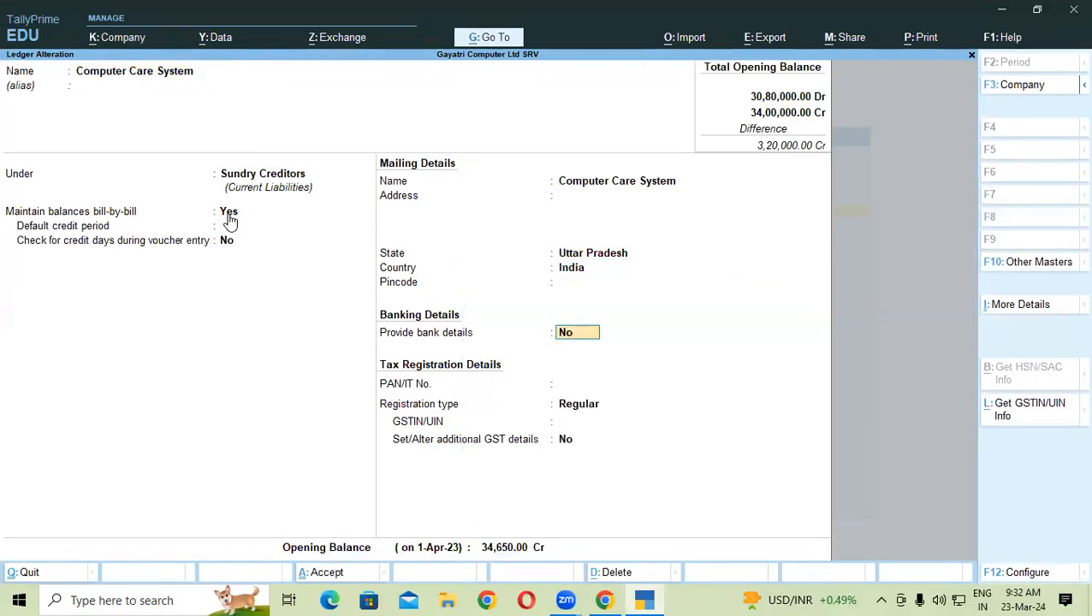
key("Return")
key("Return")
key("Return")
key("Return")
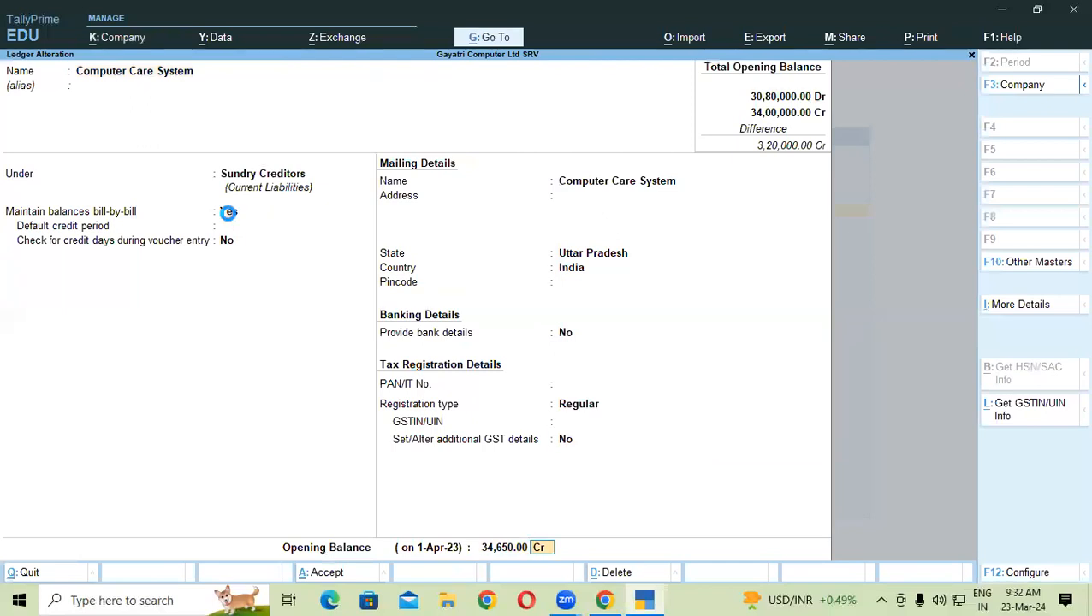
key("Escape")
key("Escape")
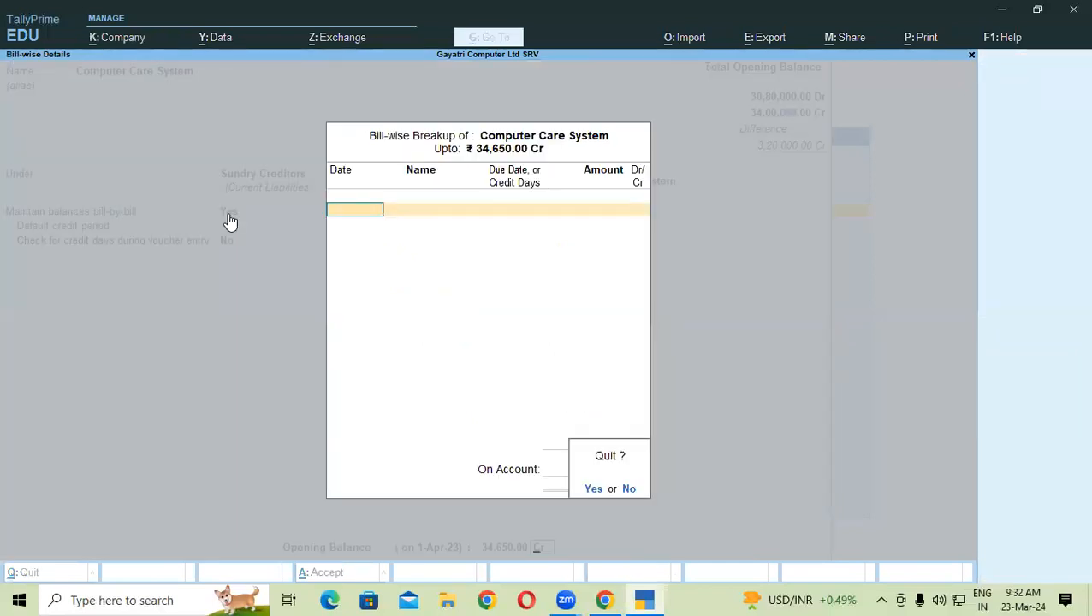
key("y")
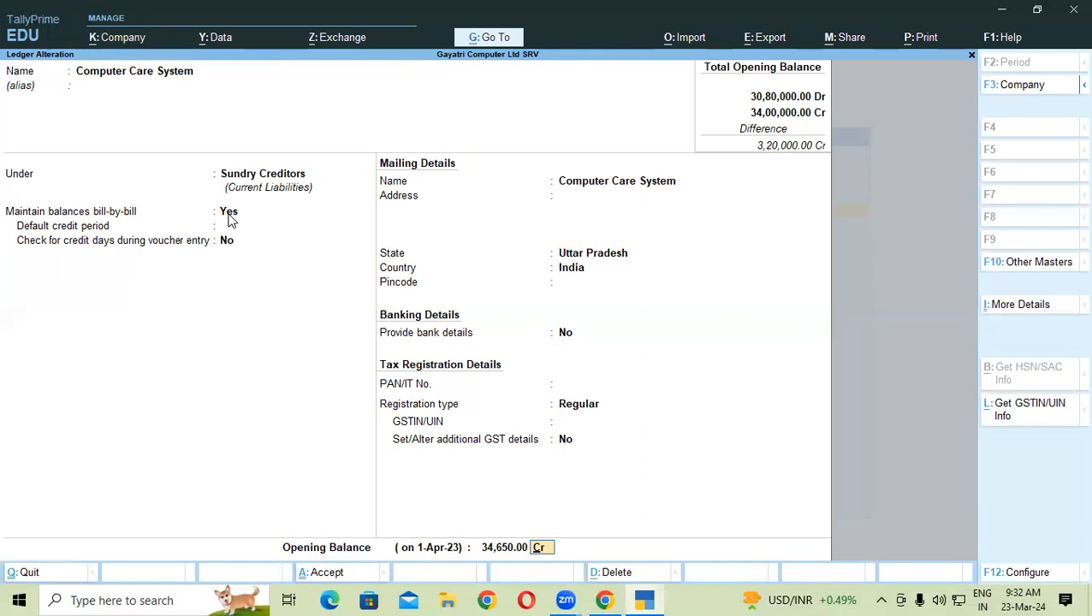
left_click(230, 216)
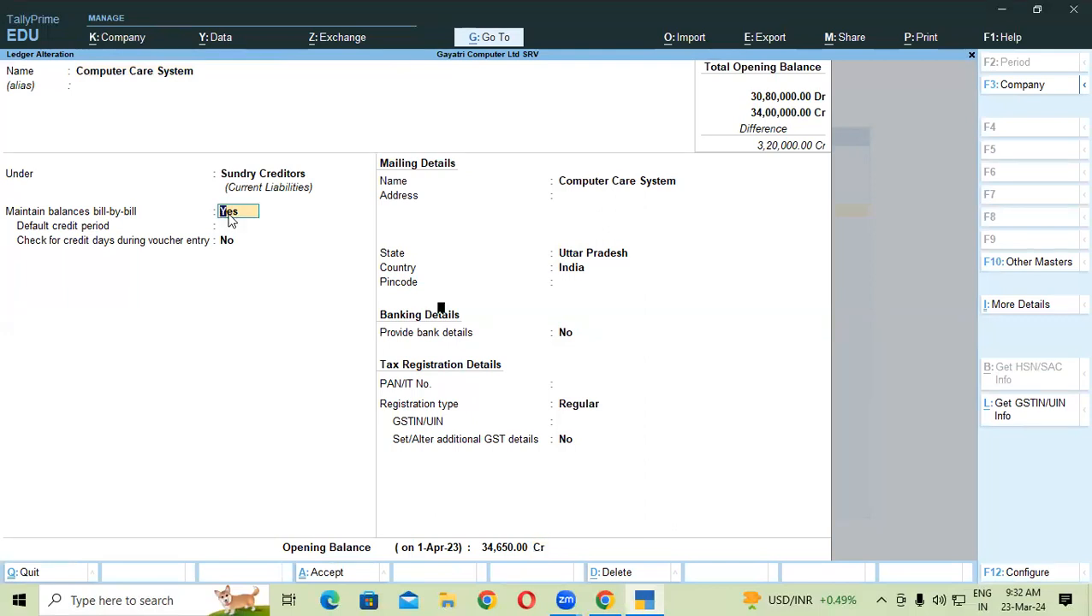
- Set Show more features to Yes in the company features, keep Bill-wise entry enabled, and save the features
key("F11")
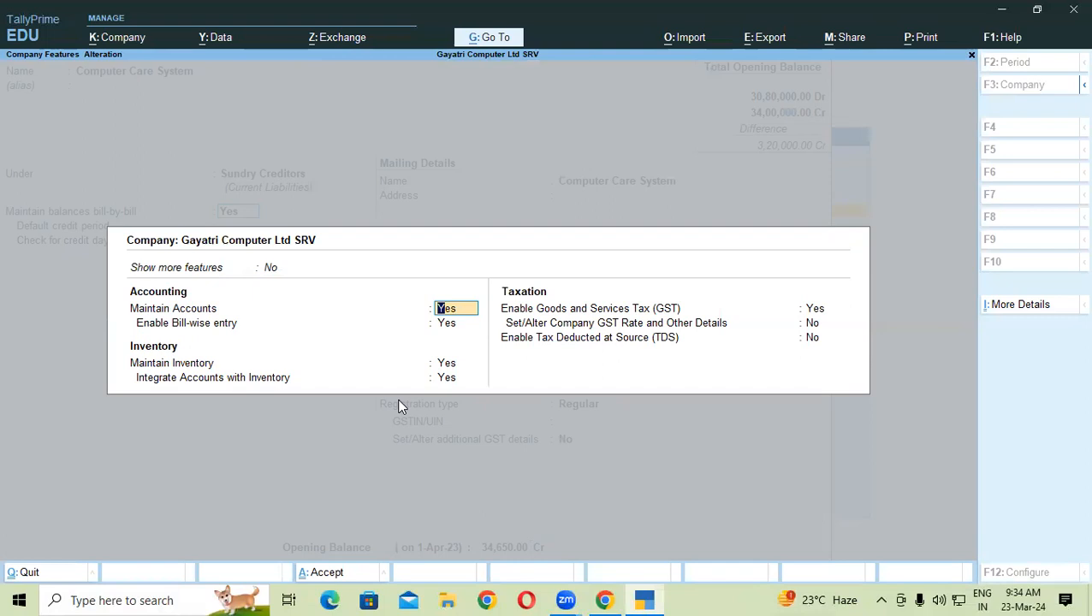
left_click(265, 272)
key("Down")
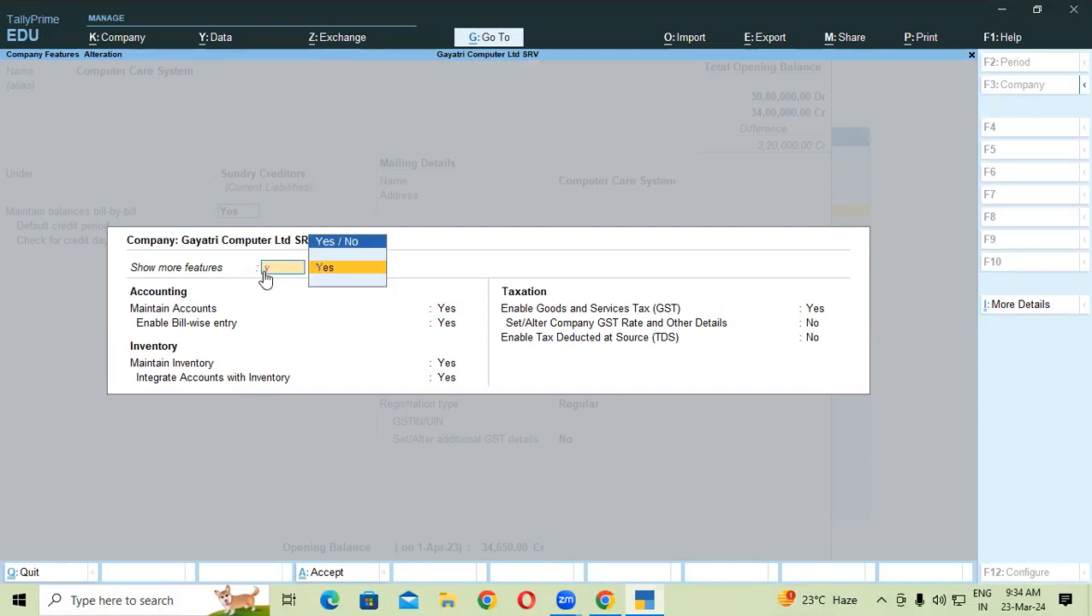
key("Return")
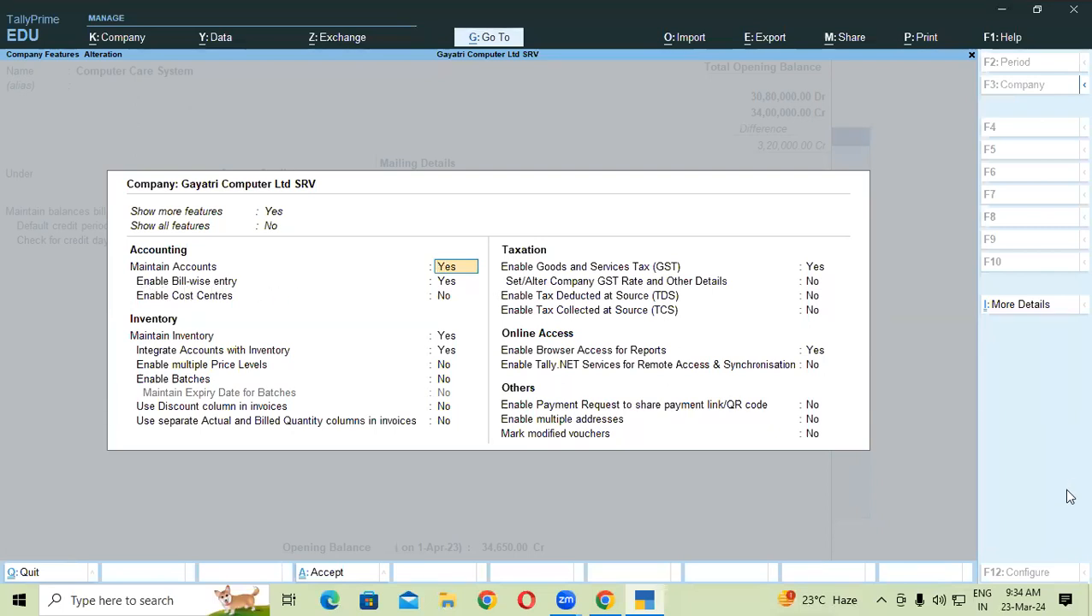
key("Return")
key("Return")
key("Return")
key("Return")
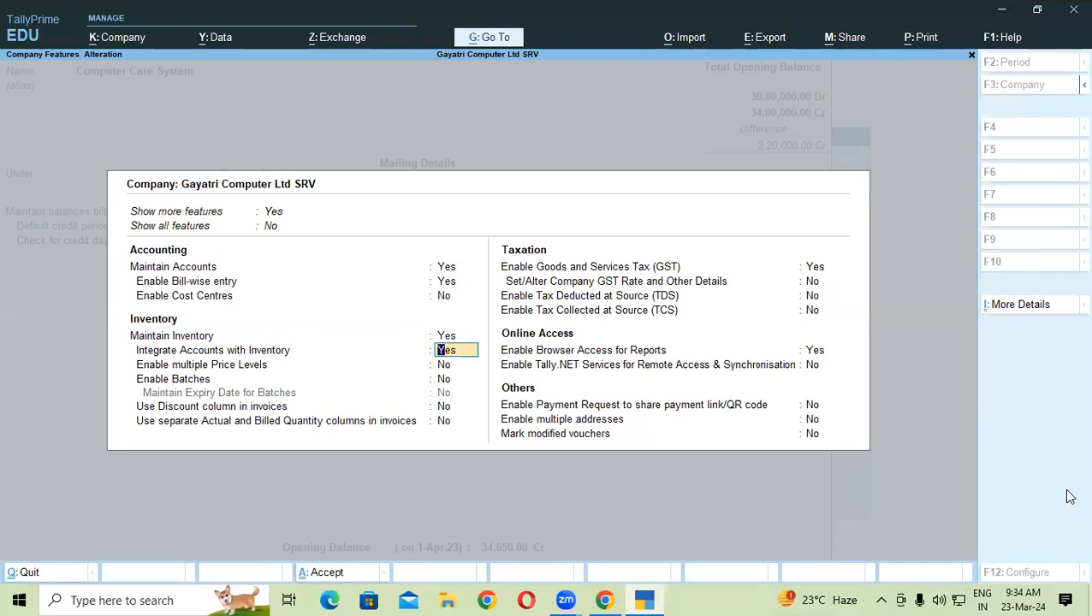
key("ctrl")
key("ctrl+a")
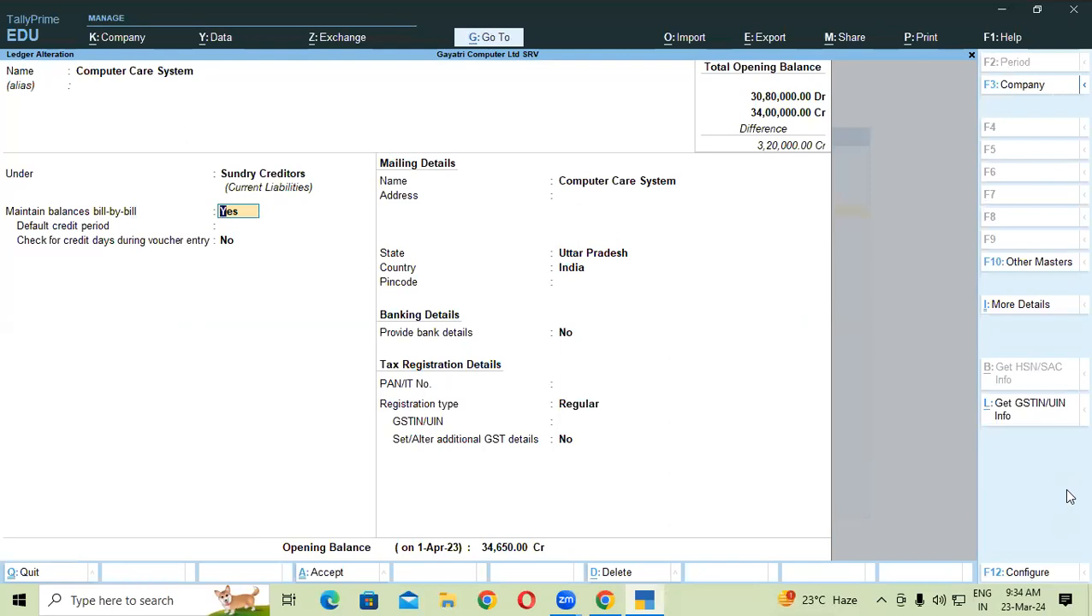
- Keep the remaining Computer Care System ledger details and open the bill-wise breakup of its opening balance
key("Return")
key("Return")
key("Return")
key("Return")
key("Return")
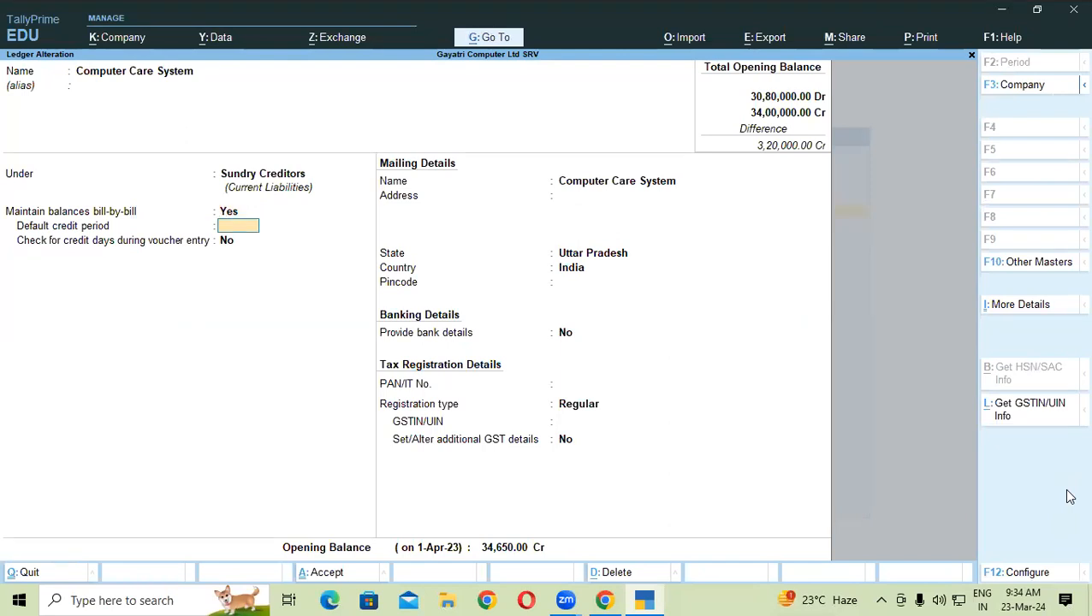
key("Return")
key("Return")
key("Return")
key("Return")
key("Return")
key("Return")
key("Return")
key("Return")
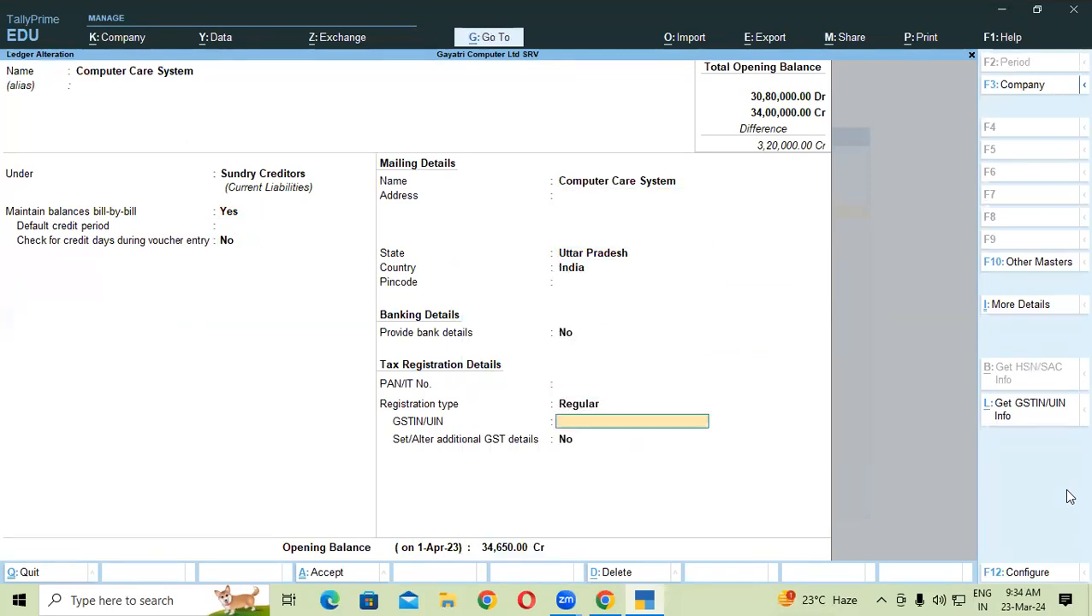
key("Return")
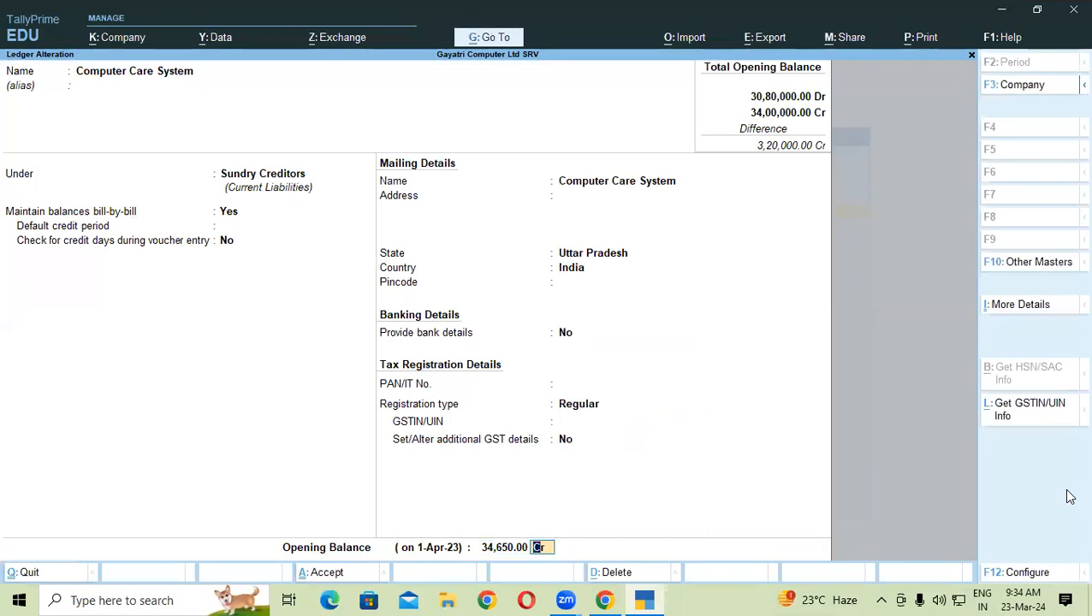
key("Return")
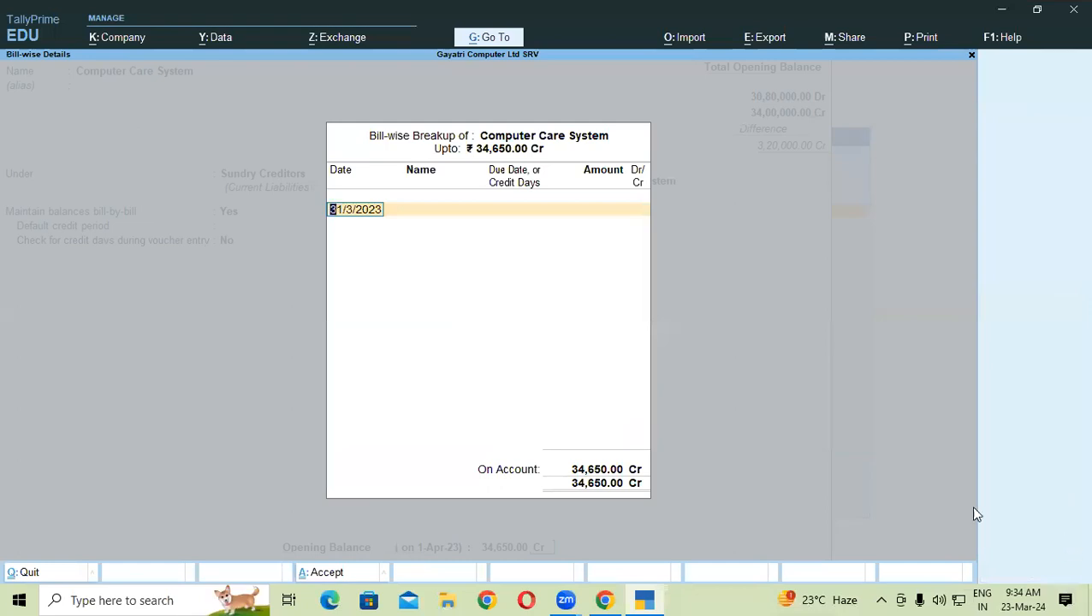
- Consult the creditors' bill list in Chrome and enter bill CCS/001/250 in the TallyPrime breakup, dated 31/3/2023, due 31-Mar-23, for 14,650 Cr
left_click(606, 600)
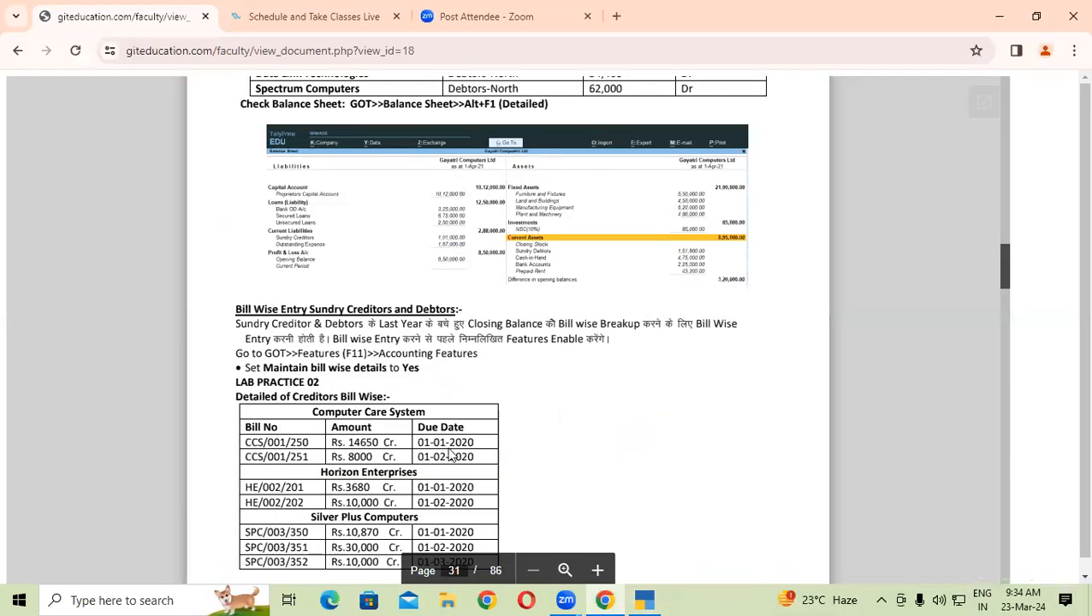
left_click(645, 600)
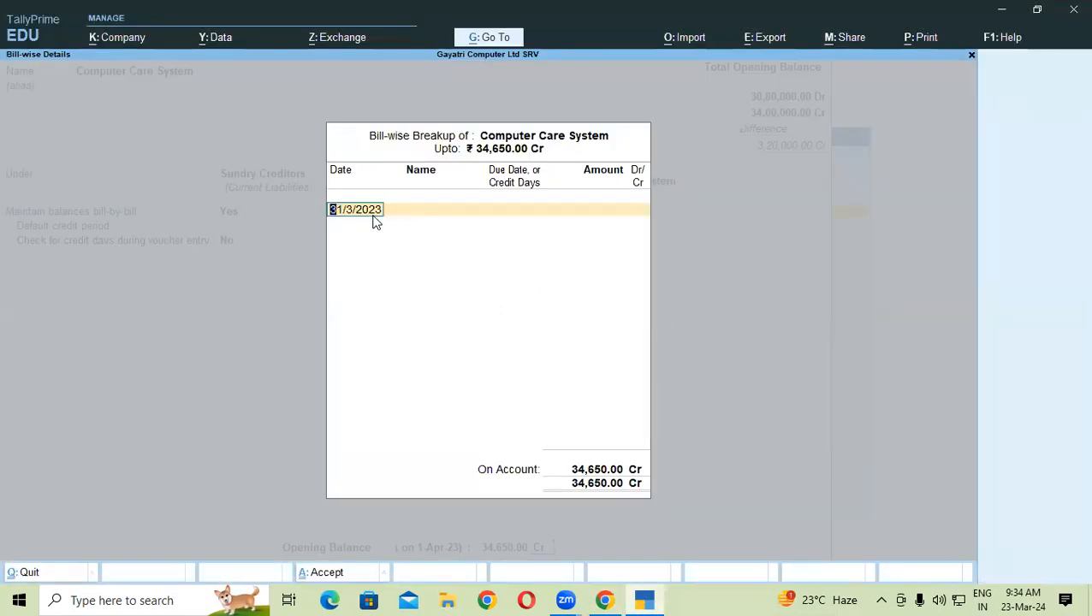
key("Return")
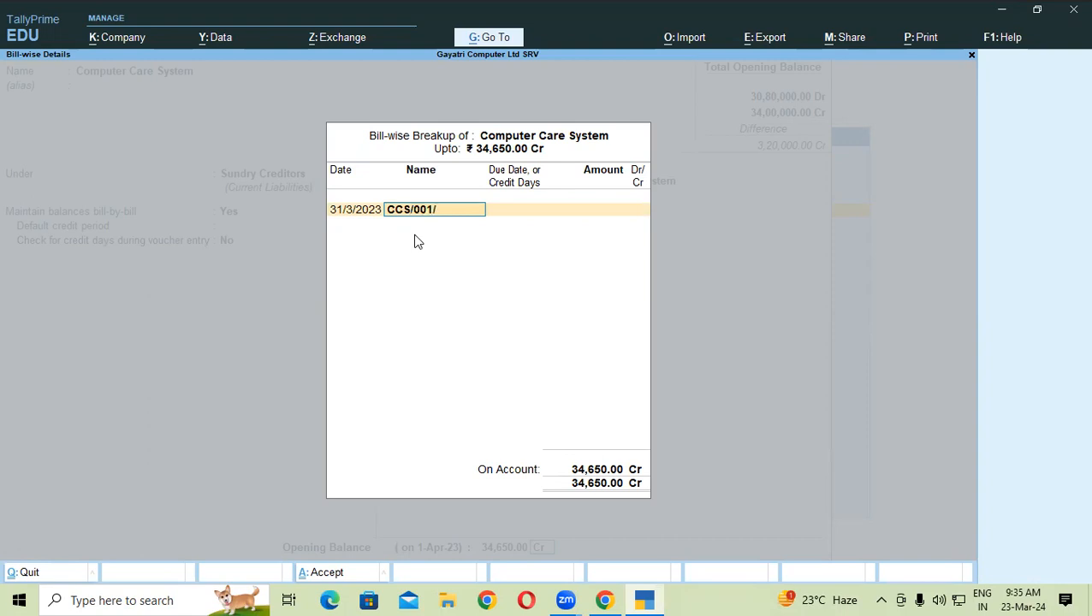
left_click(650, 598)
left_click(651, 598)
key("Return")
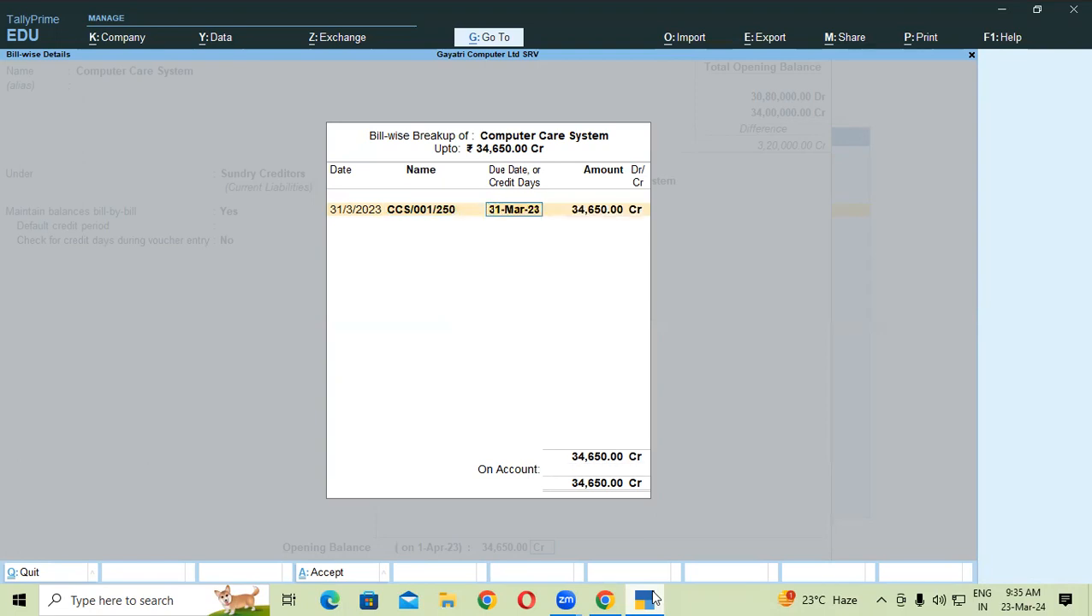
key("Return")
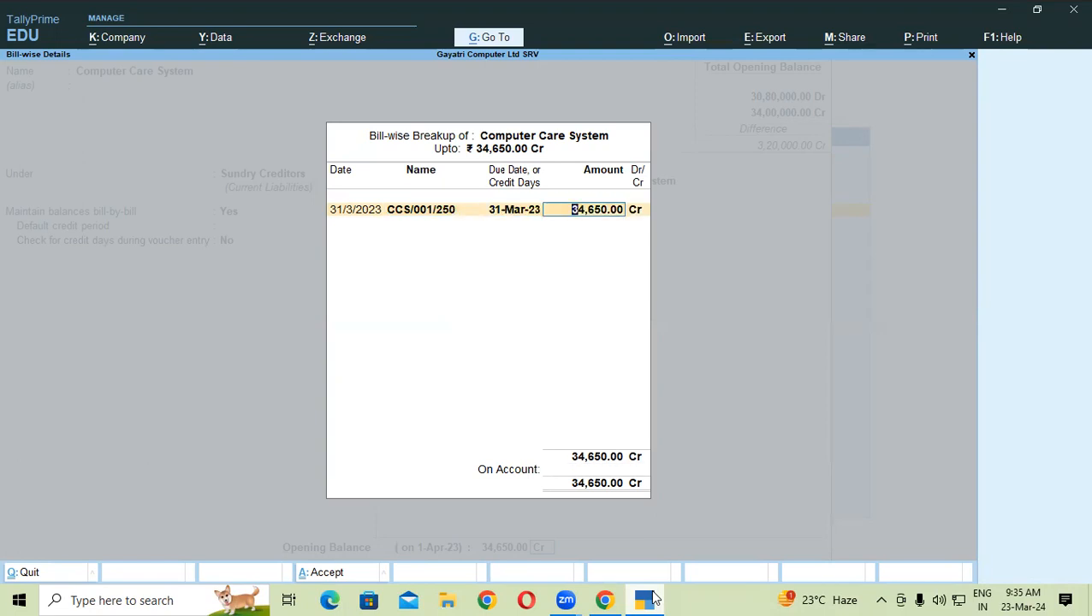
type("14,650")
key("Return")
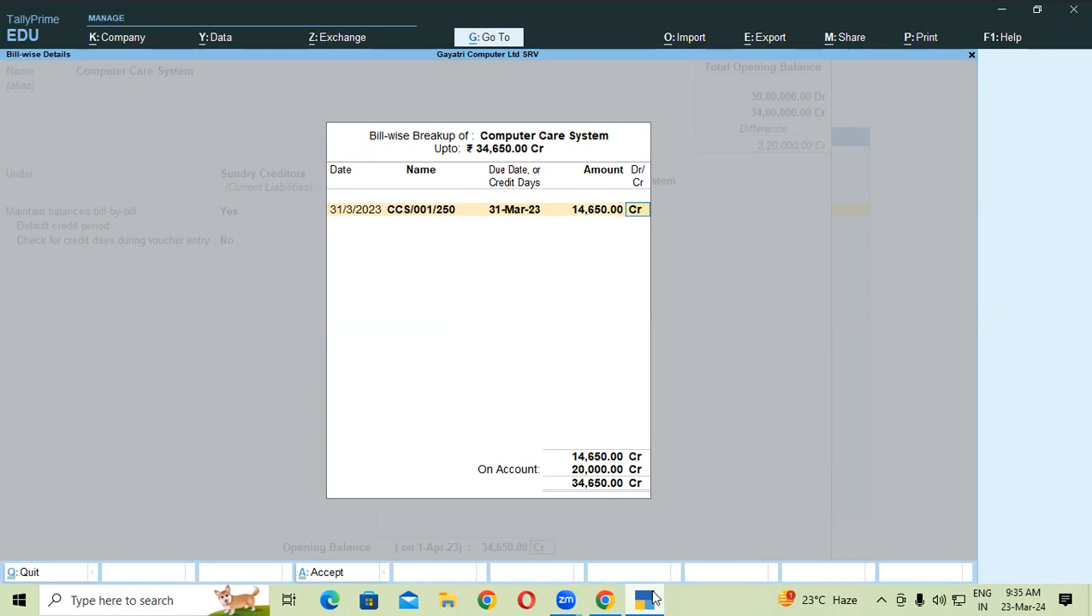
key("Return")
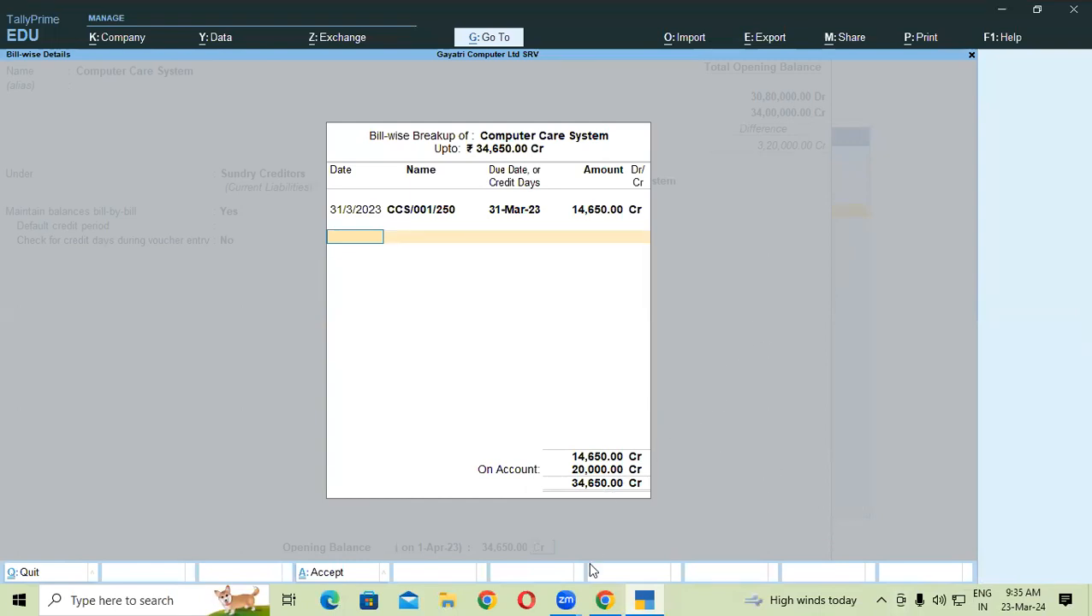
- Recheck the bill list in Chrome and add bill CCS/001/251 in the TallyPrime breakup, dated 1/4/2022, due 1-Apr-22, for 8,000 Cr
left_click(655, 598)
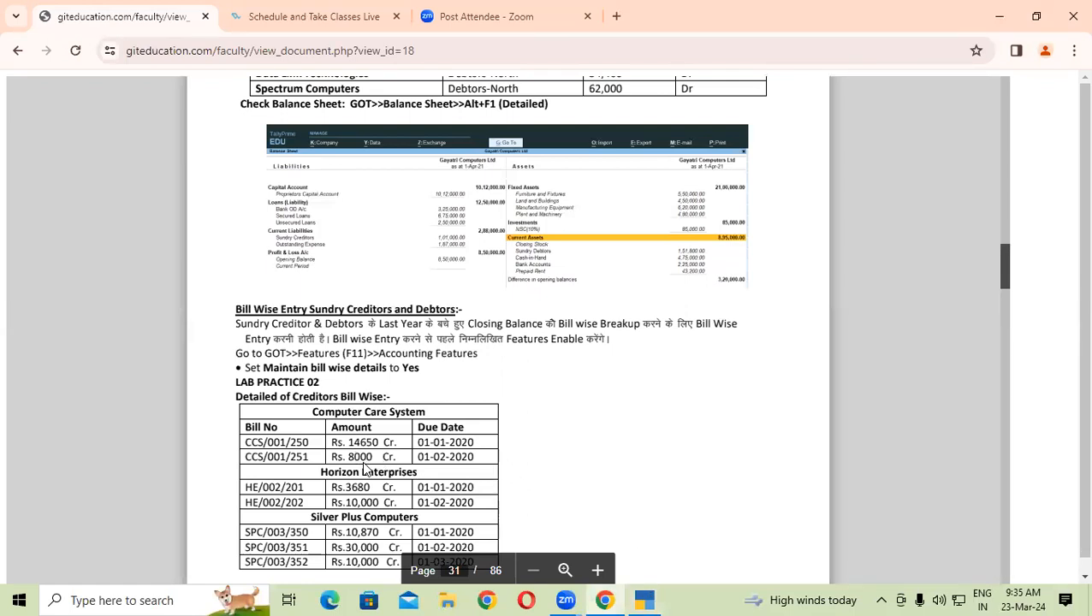
left_click(642, 599)
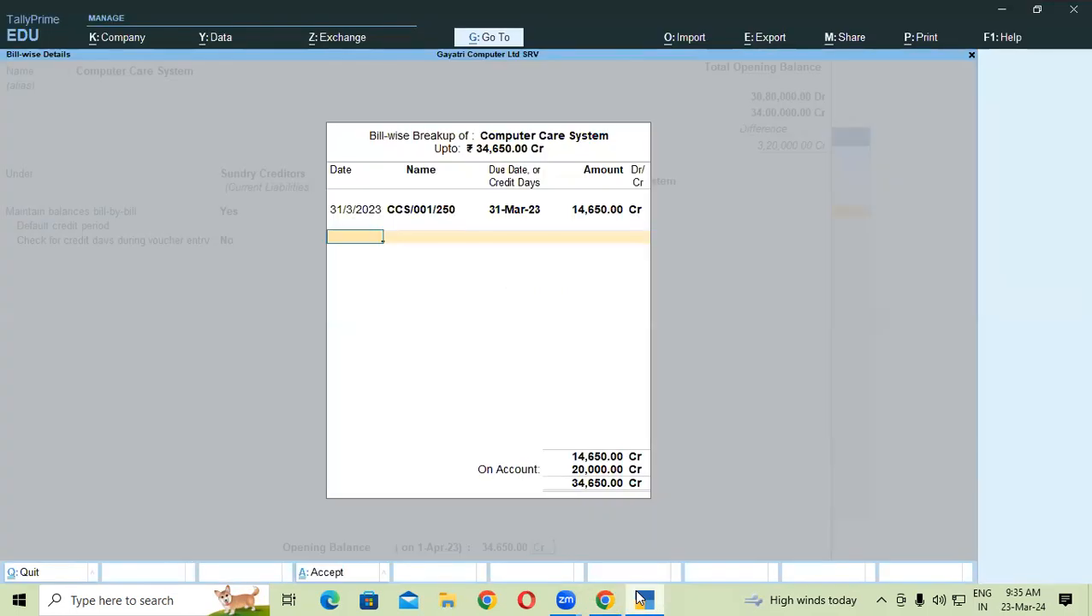
type("1-4-22")
key("Return")
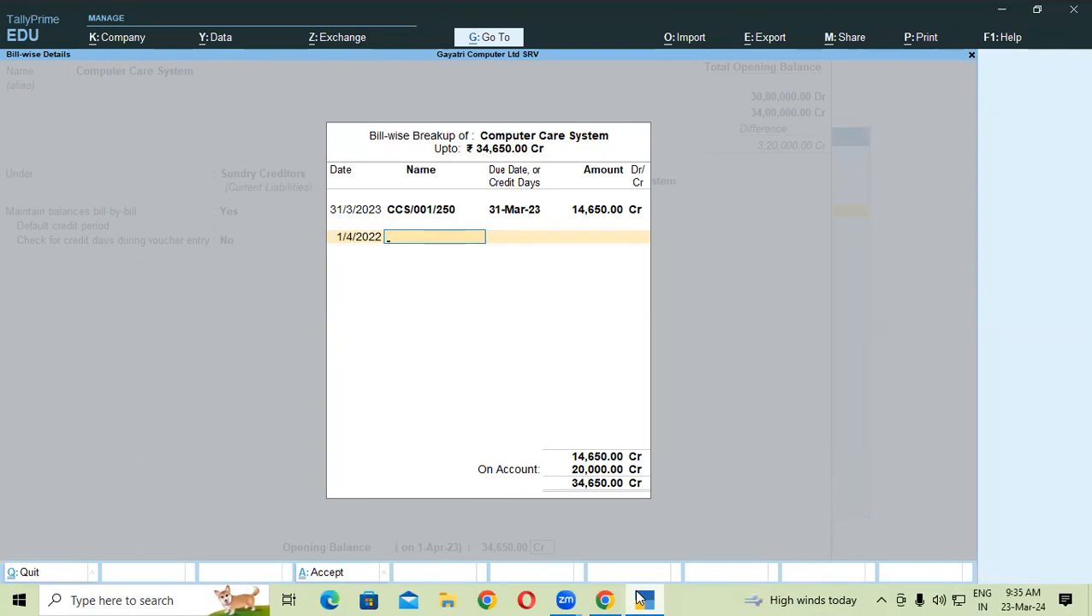
type("CCS/001/251")
key("Return")
key("Return")
type("8000")
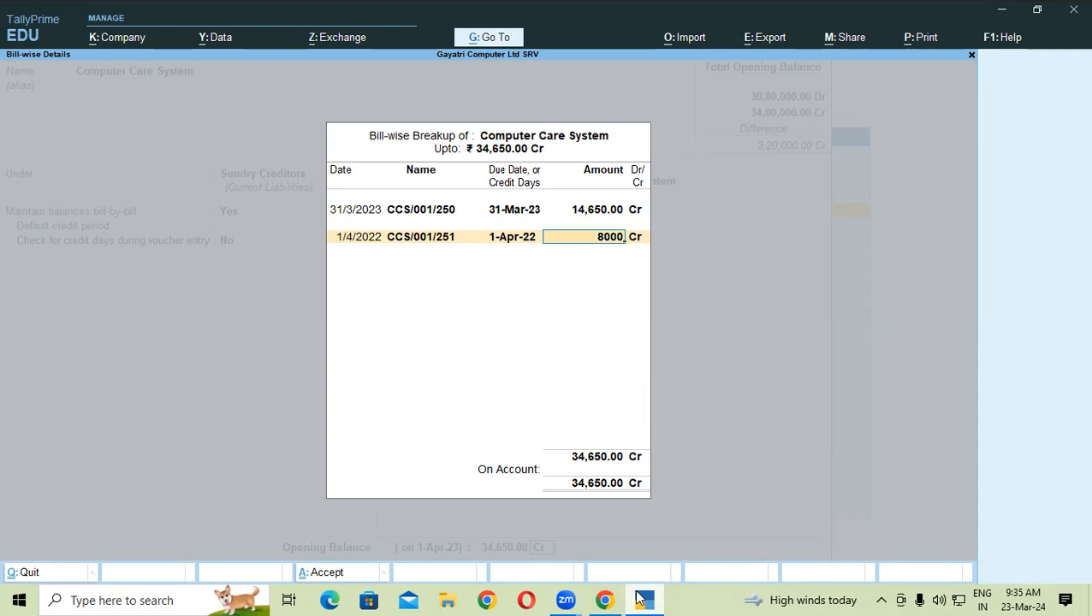
key("Return")
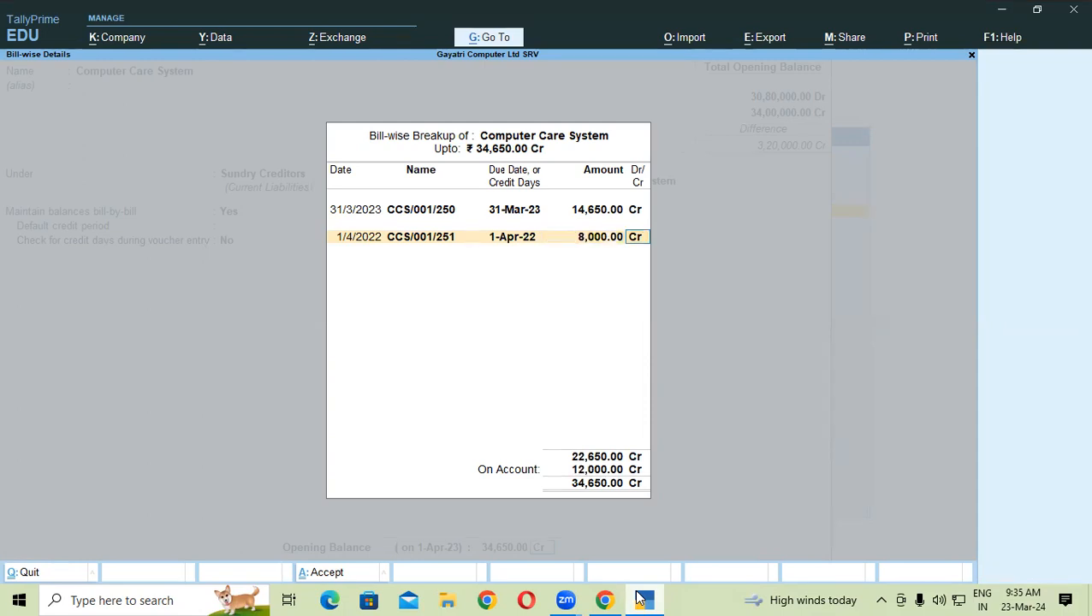
key("Return")
- Add bill CCS/001/252 dated 1/4/2022, due 1-Apr-22, for 12,000 Cr, and save the Computer Care System ledger
key("Return")
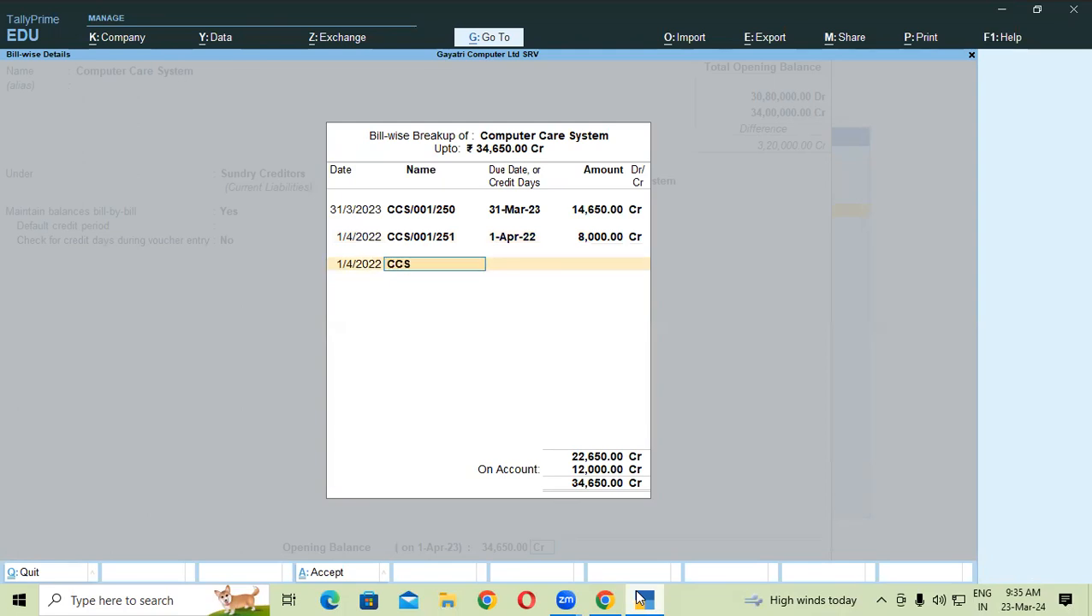
type("CCS/001/252")
key("Return")
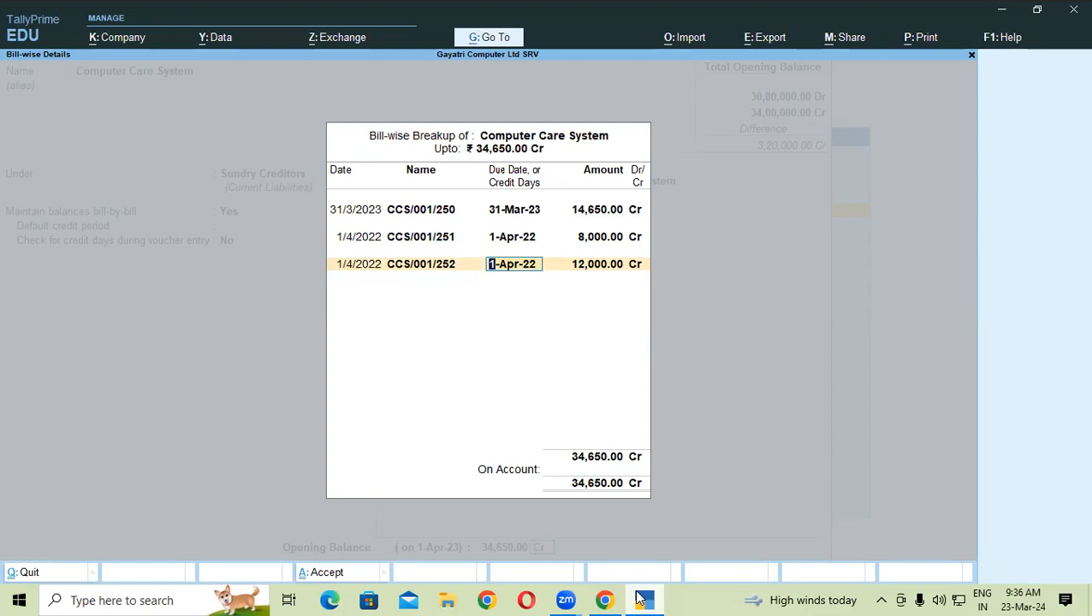
key("Return")
key("Return")
key("Return")
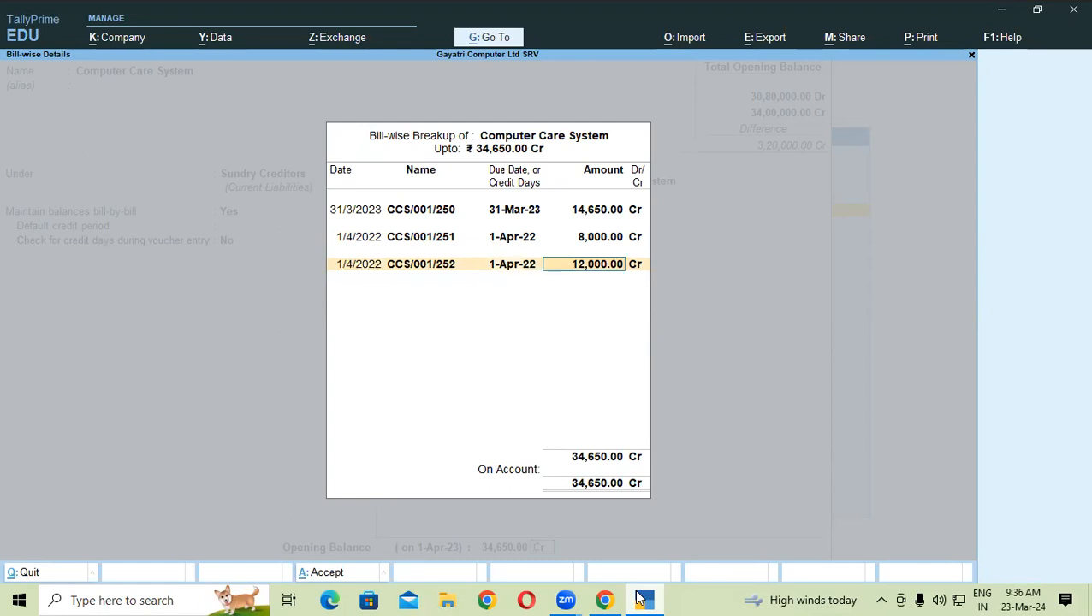
key("Return")
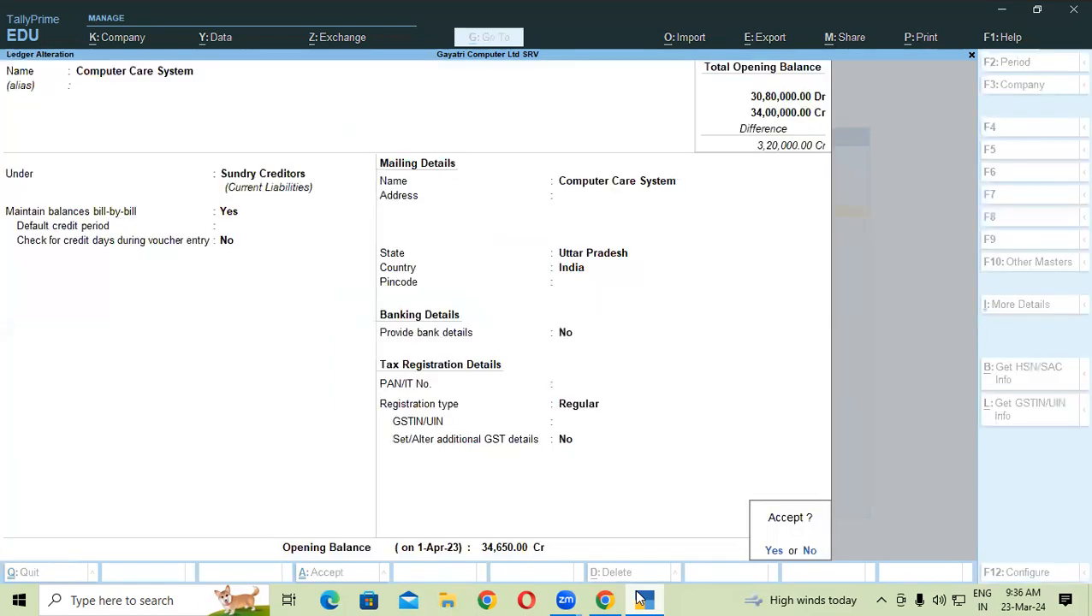
key("Return")
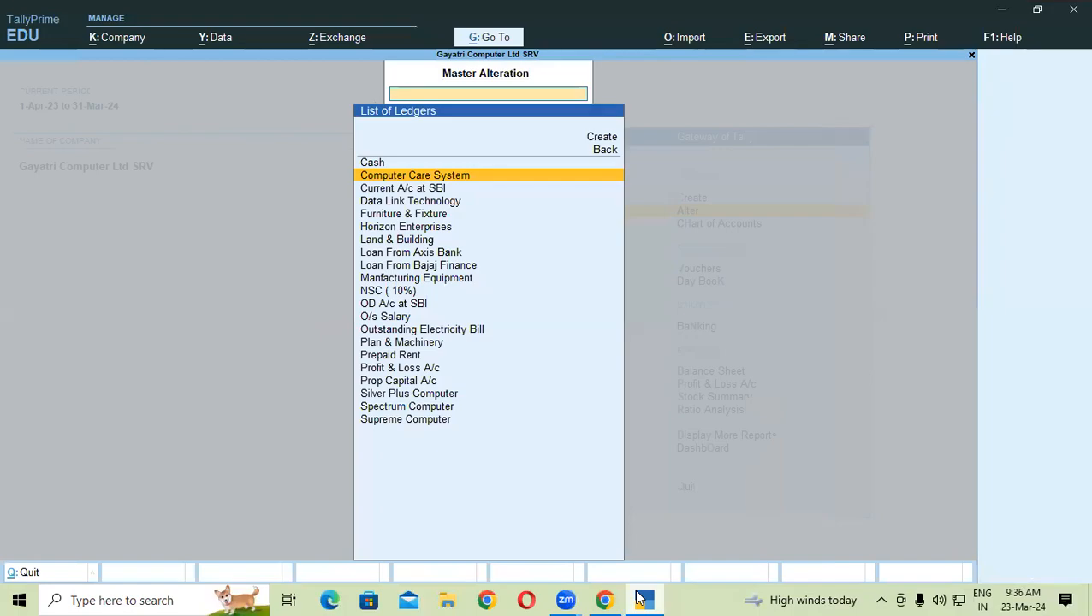
- Look up the Horizon Enterprises bills in Chrome, then open that ledger for alteration in TallyPrime and proceed to its bill-wise breakup
left_click(641, 599)
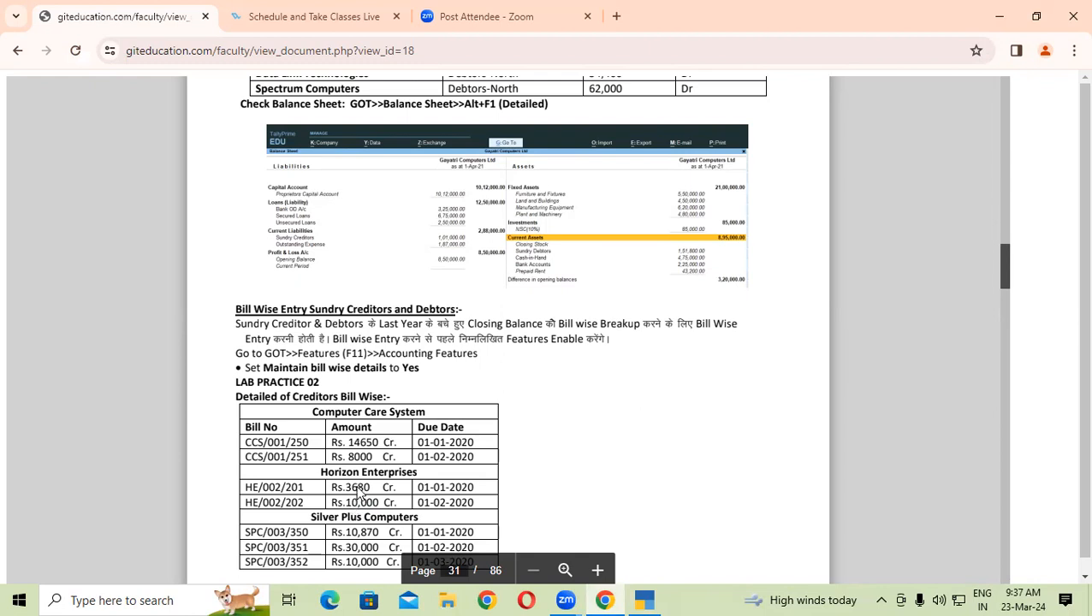
left_click(655, 598)
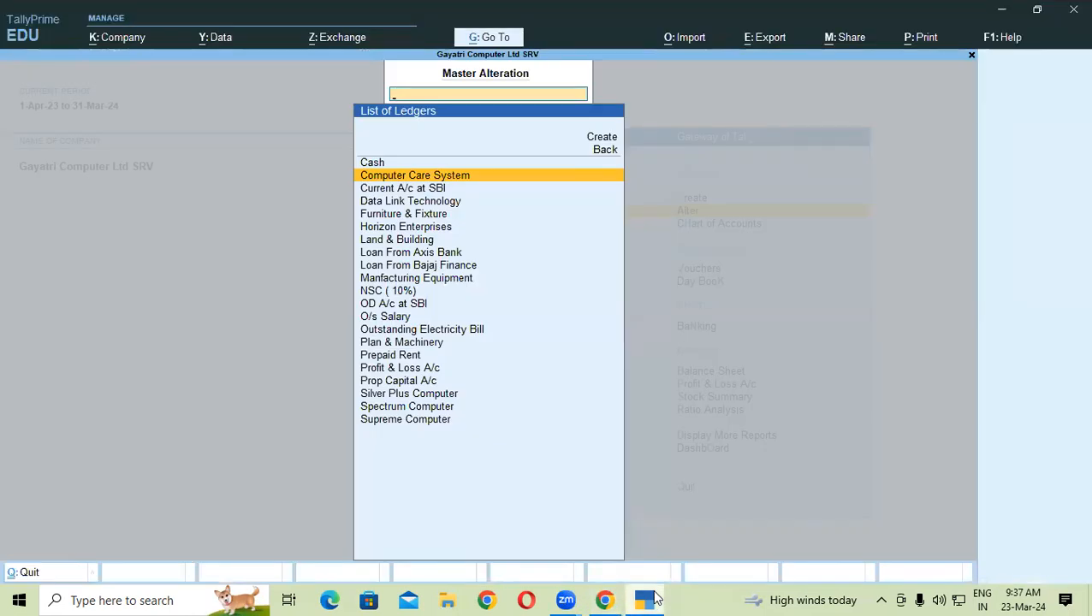
type("hor")
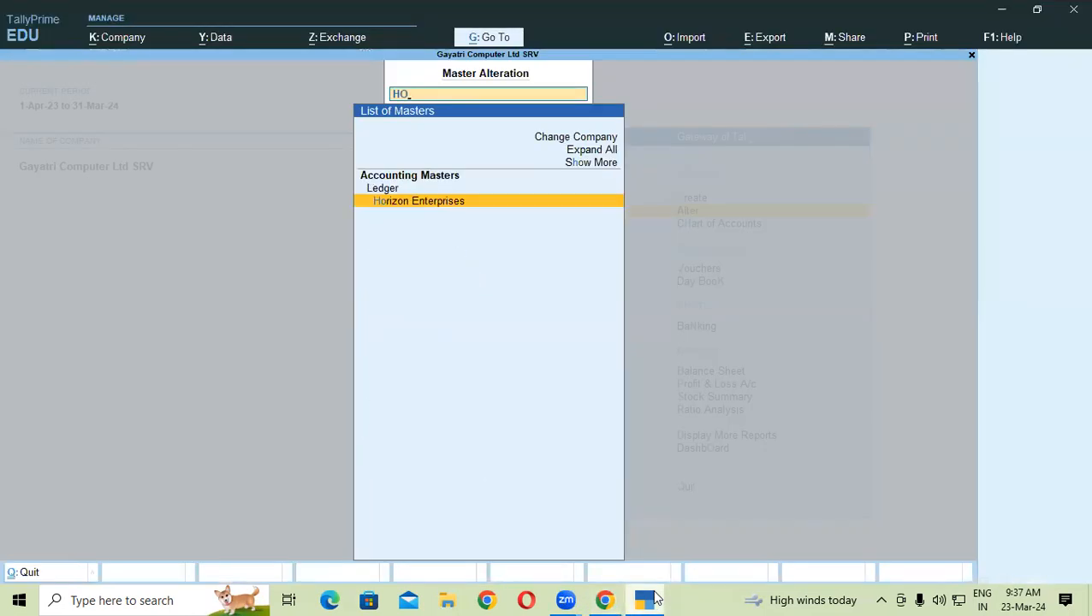
key("Return")
key("Return")
key("Return")
key("Return")
key("Return")
key("Return")
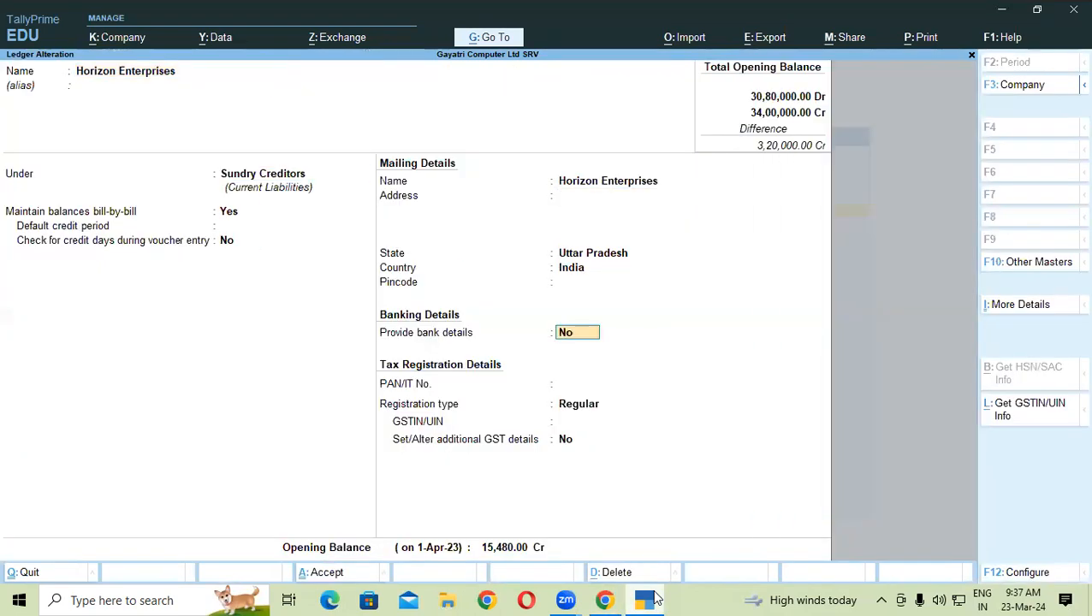
key("Return")
key("Return")
key("Return")
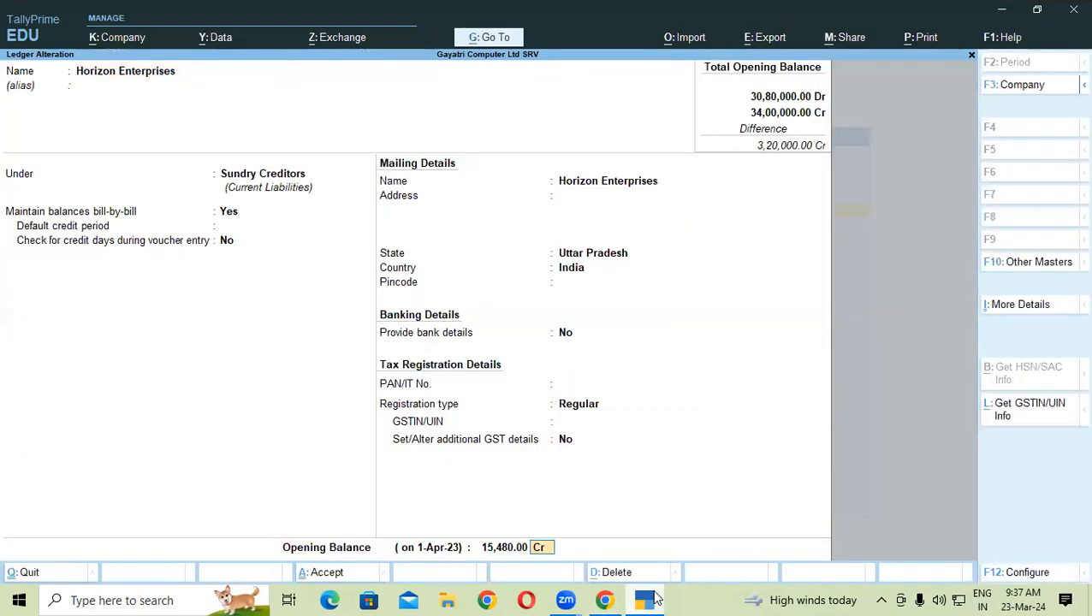
key("Return")
- Enter bill HE/002/201 in the Horizon Enterprises breakup, dated 31/3/2023, due 31-Mar-23, for 3,480 Cr
key("Return")
type("HE/002/")
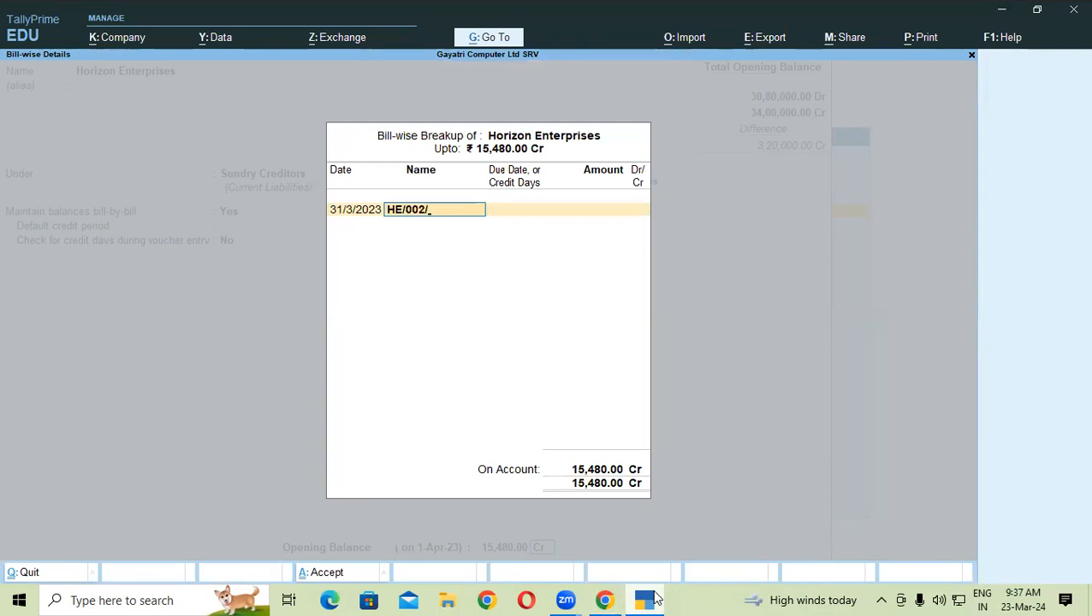
type("201")
key("Return")
key("Return")
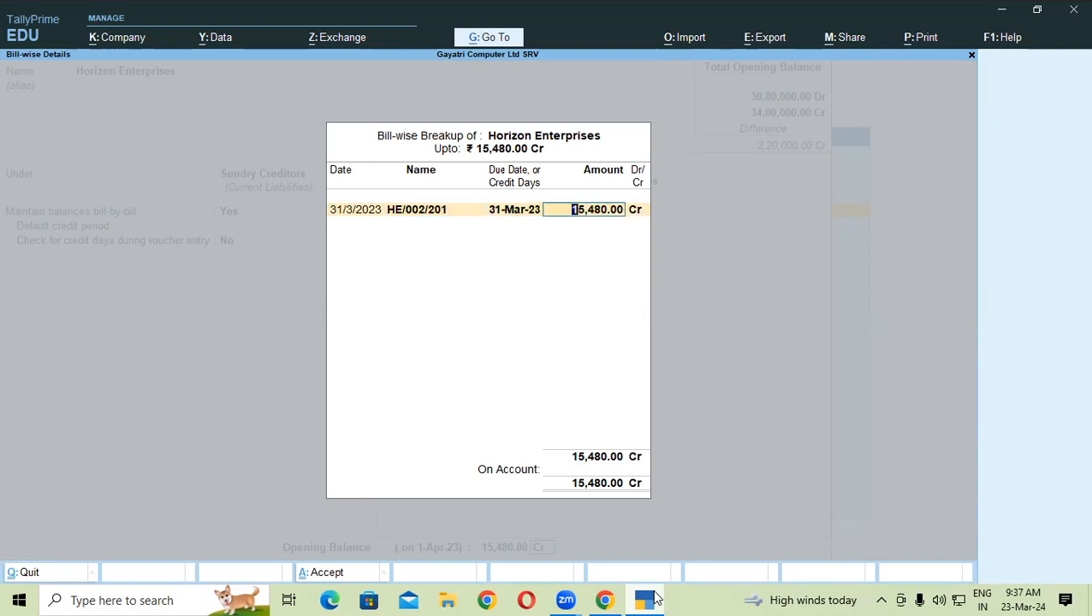
key("BackSpace")
type("3480")
key("Return")
key("Return")
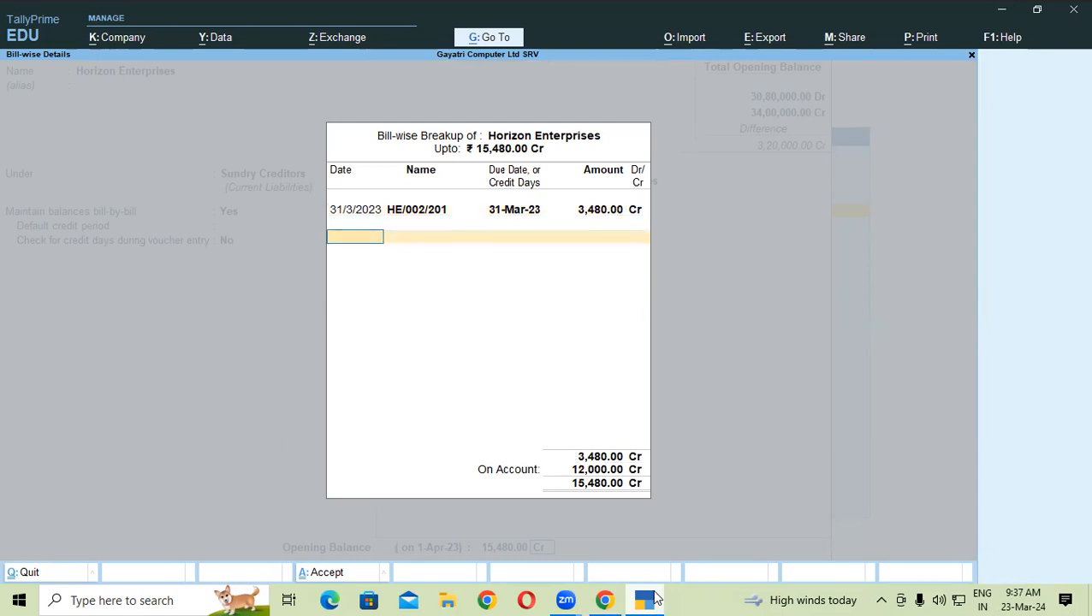
- Add bill HE/002/202 dated 1/4/2022, due 1-Apr-22, for 12,000 Cr, and save the Horizon Enterprises ledger
key("Return")
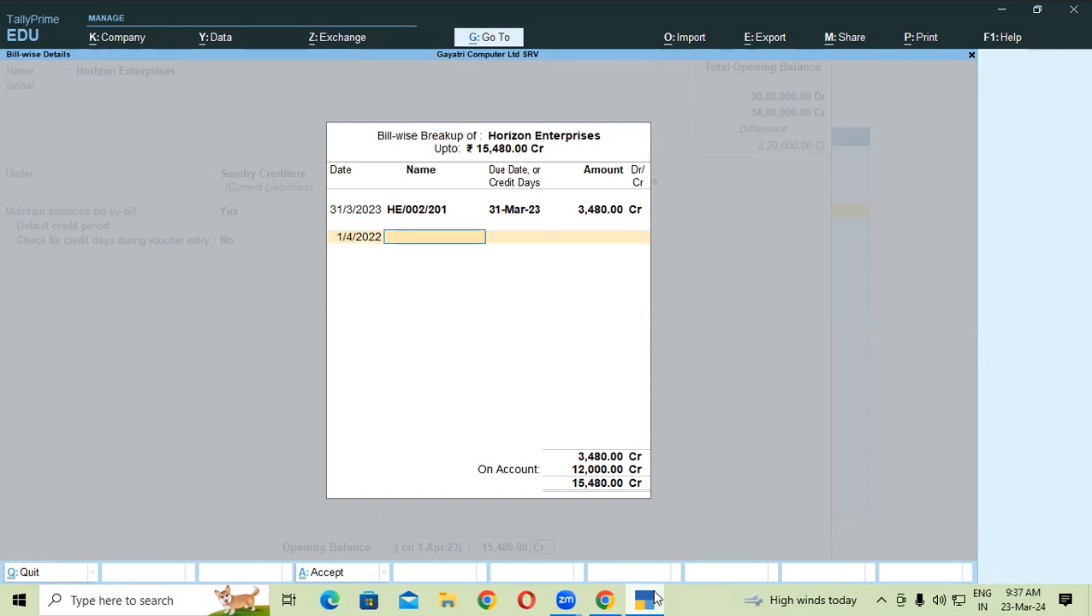
type("F")
key("BackSpace")
type("HE/002/202")
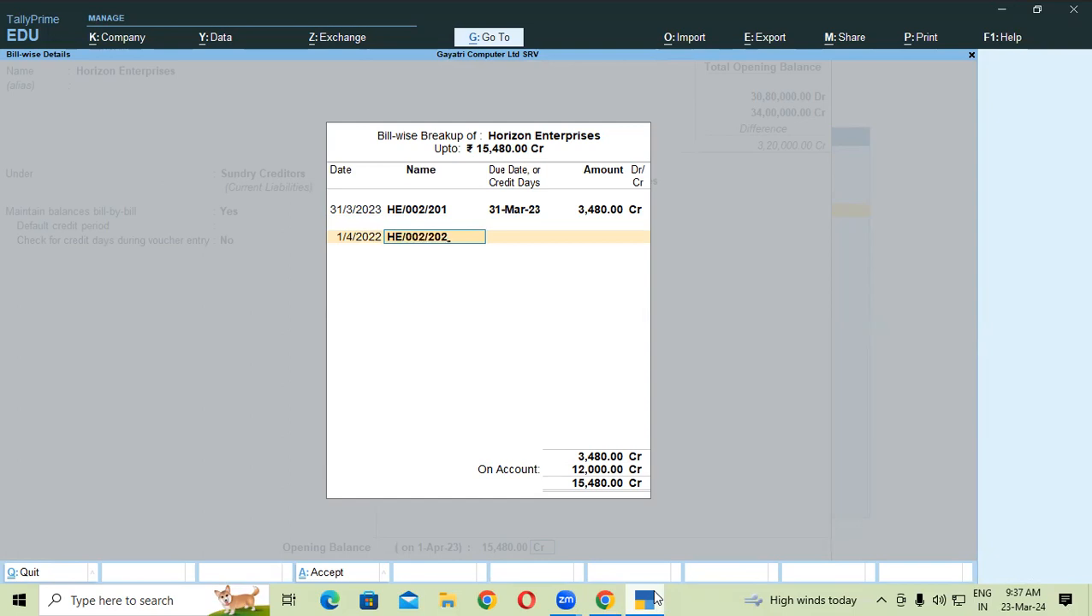
key("Return")
key("Return")
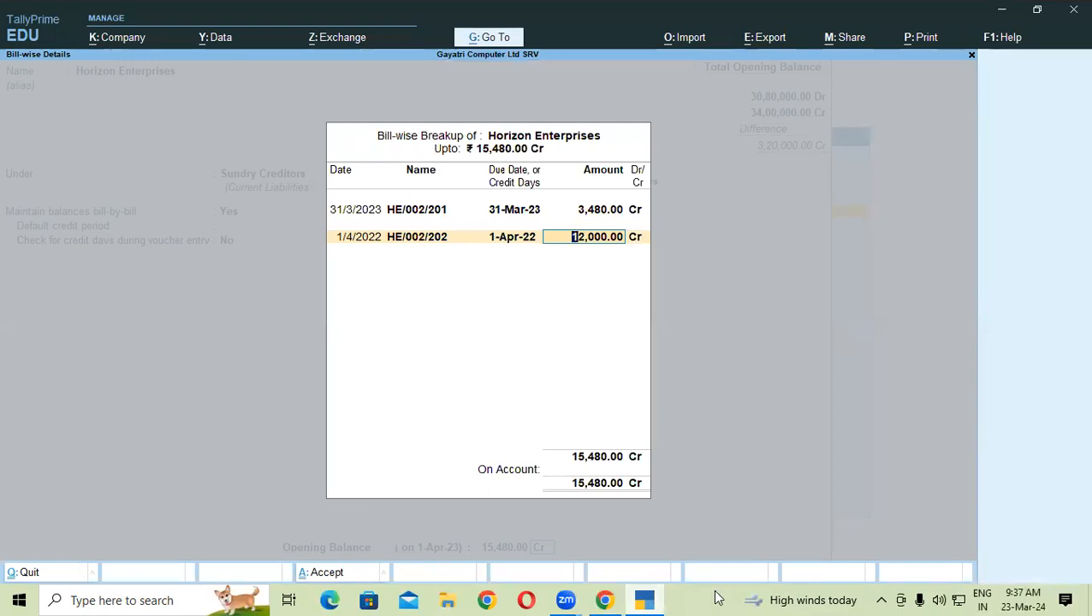
left_click(656, 594)
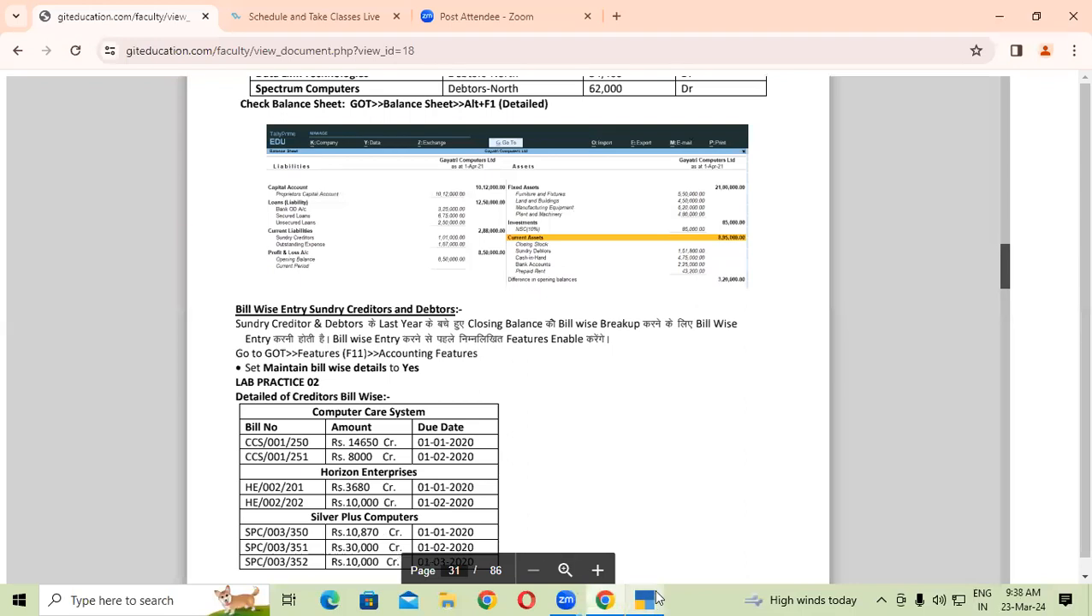
mouse_move(657, 597)
left_click(599, 531)
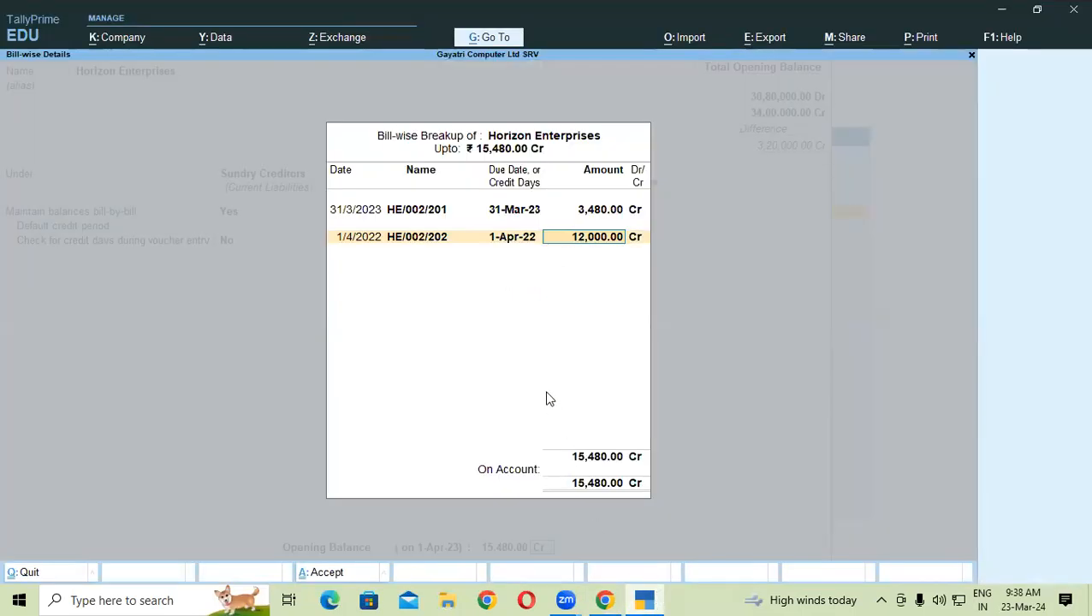
key("Return")
key("Return")
key("Return")
key("Return")
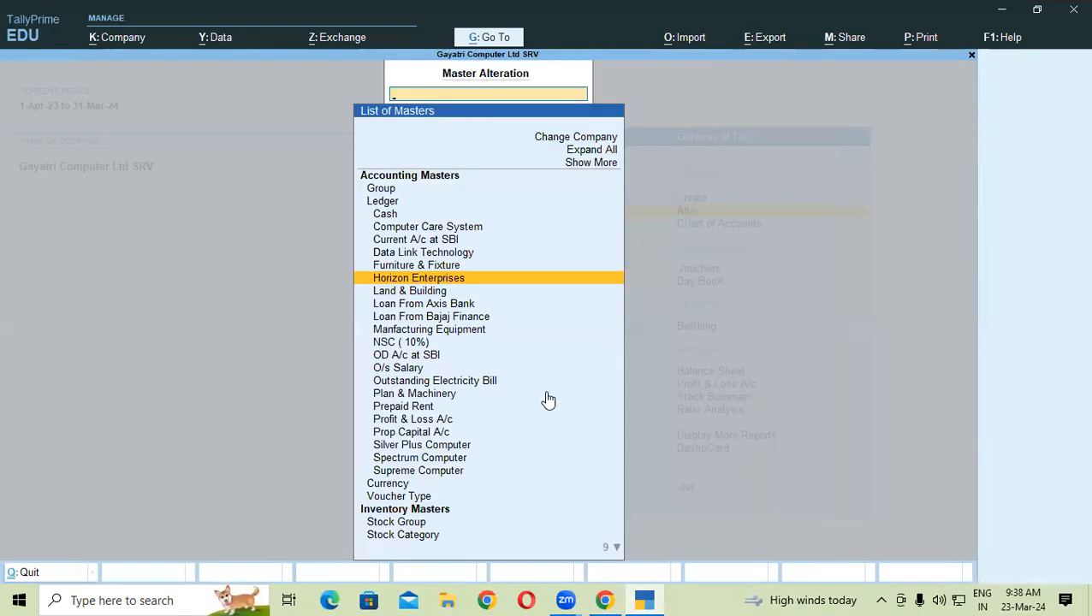
- Open the Silver Plus Computer ledger for alteration, keep its existing details, and proceed to the bill-wise breakup of its opening balance
left_click(643, 599)
left_click(644, 599)
type("S")
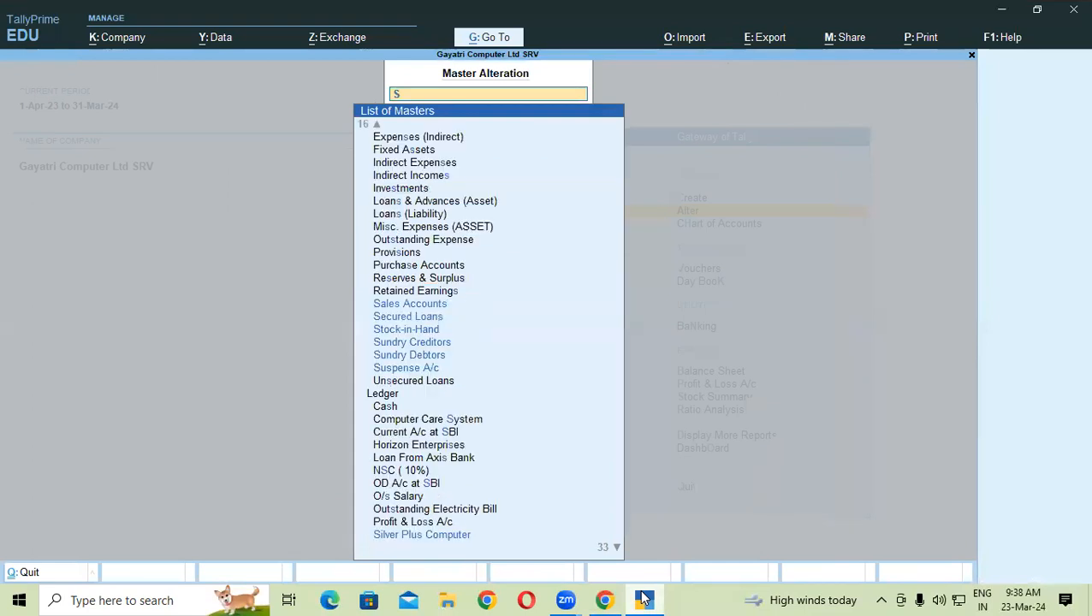
type("liv")
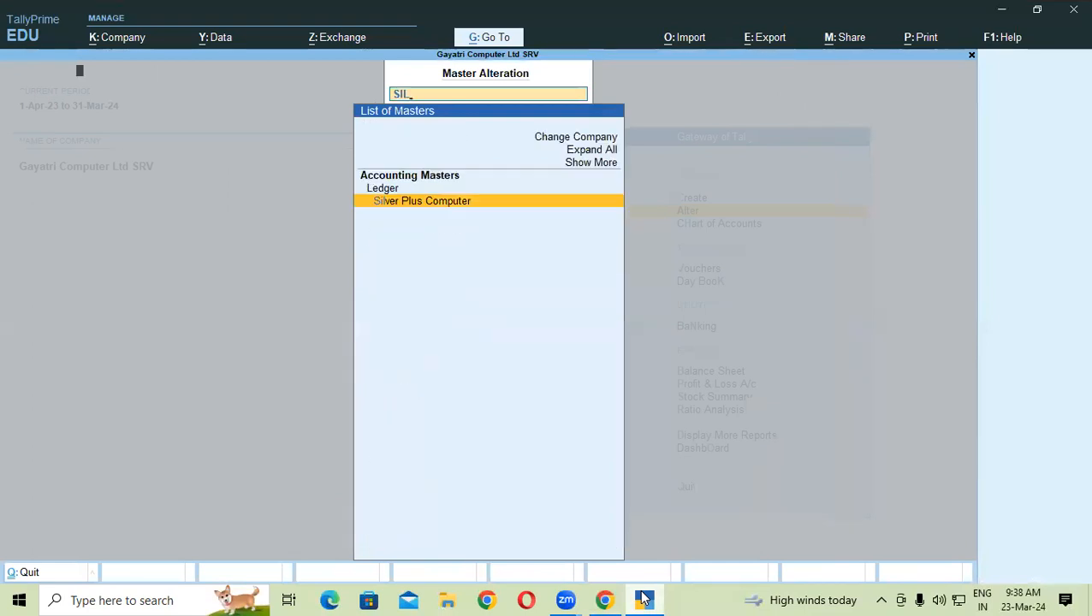
key("Return")
key("Return")
key("Return")
key("Return")
key("Return")
key("Return")
key("Return")
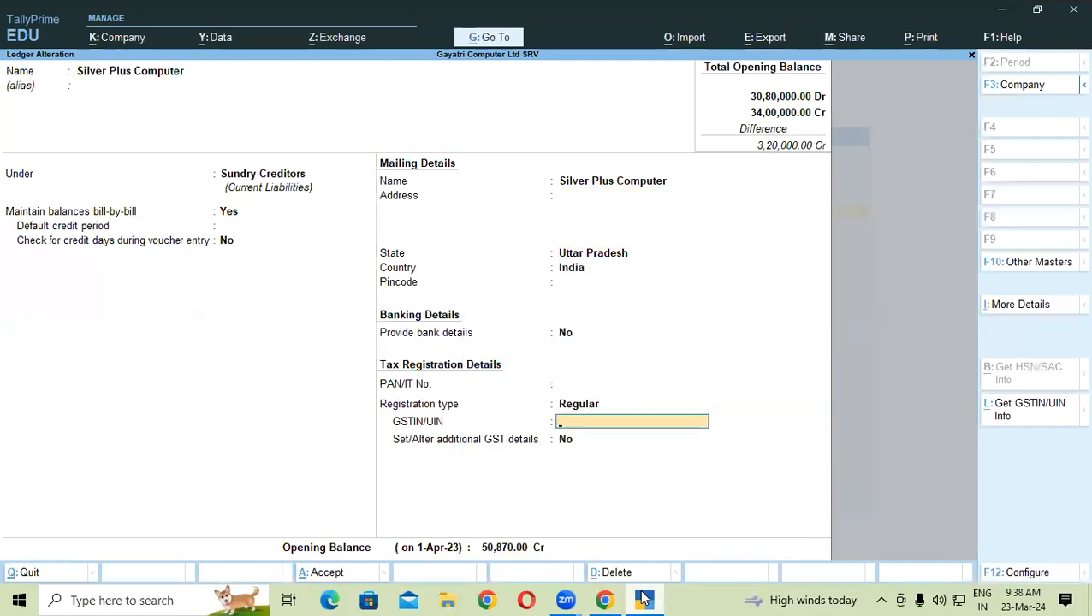
key("Return")
- Enter bill SPC/003/350 in the Silver Plus Computer breakup, dated 31/3/2023, due 31-Mar-23, for 10,870 Cr
key("Return")
type("S")
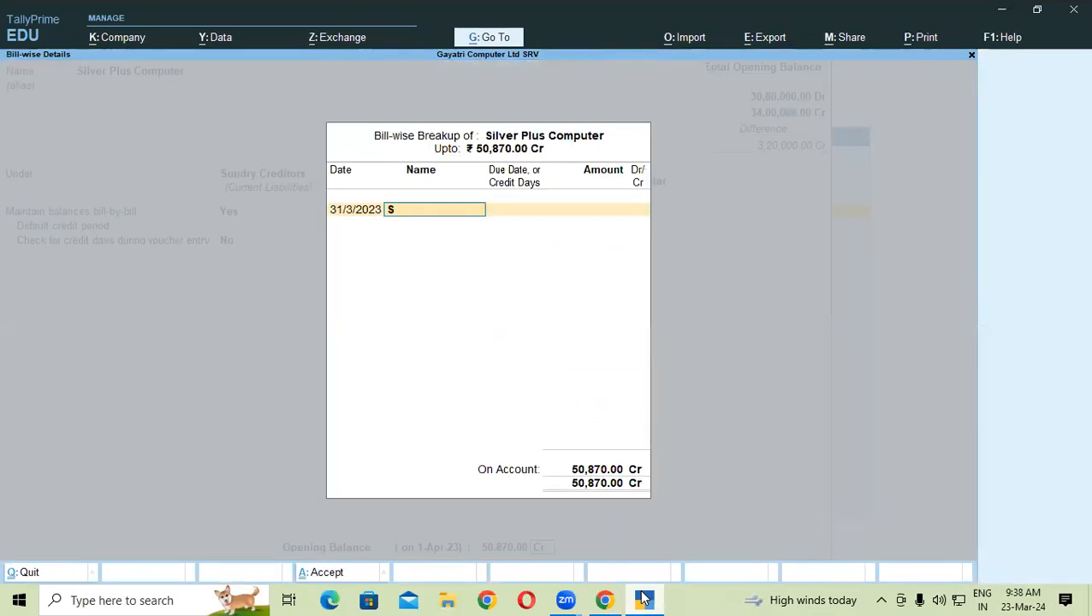
type("PC/003/350")
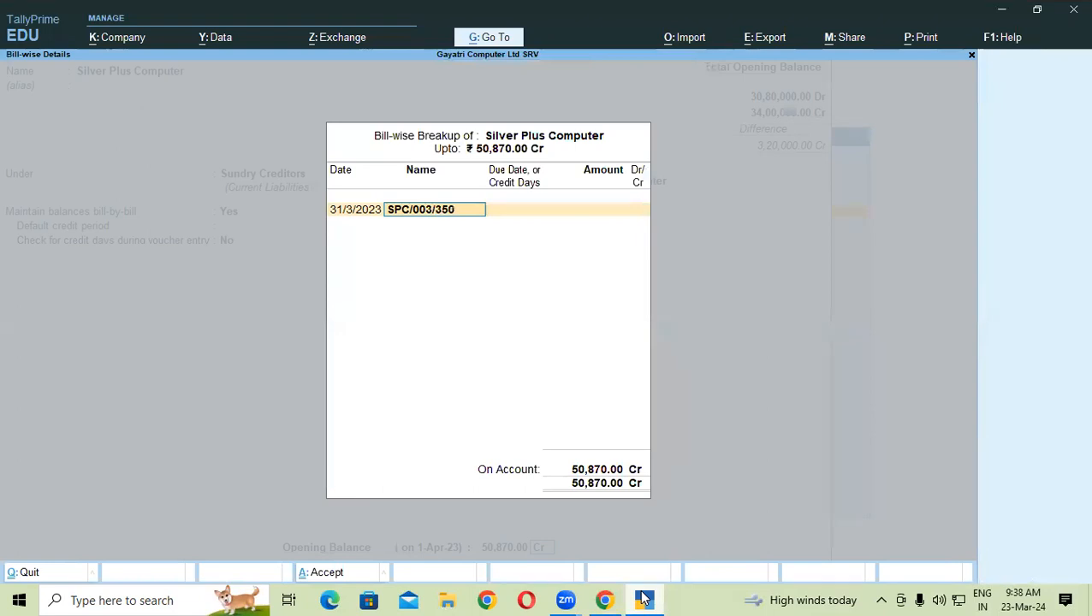
key("Return")
key("Return")
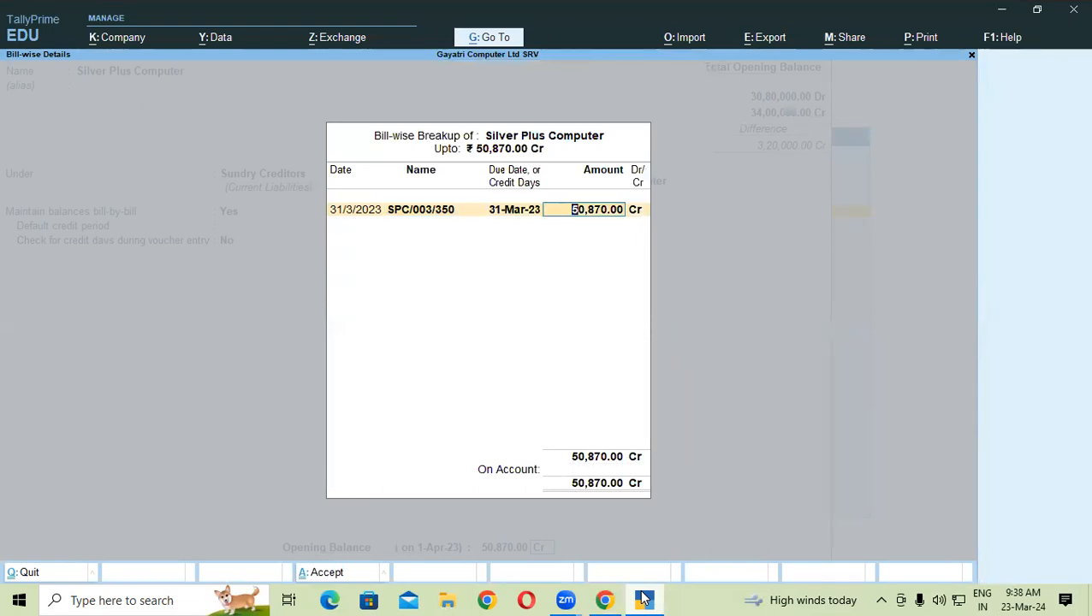
type("10870")
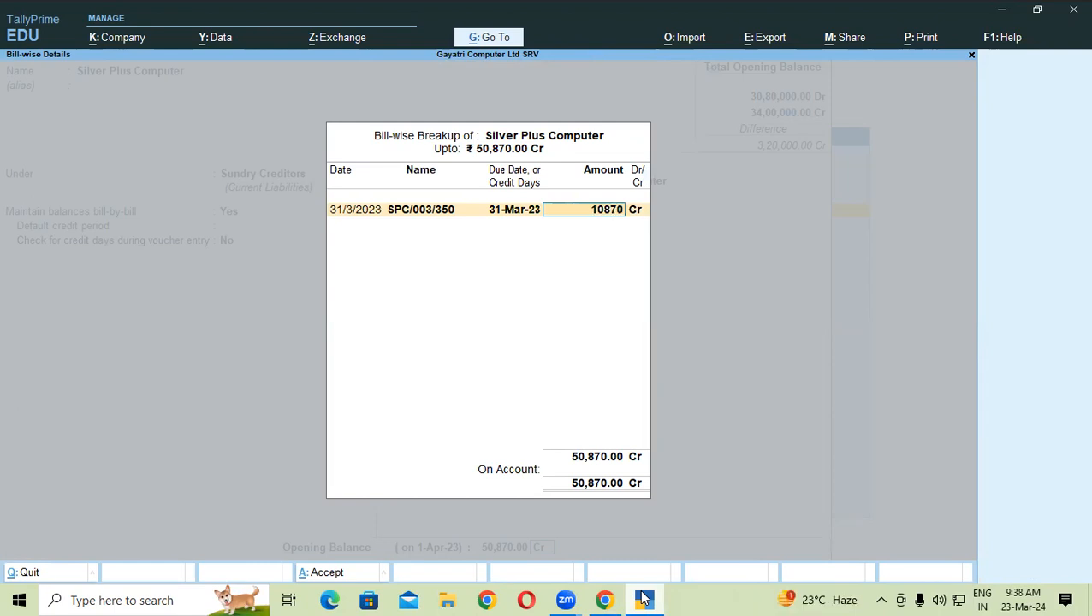
key("Return")
key("Return")
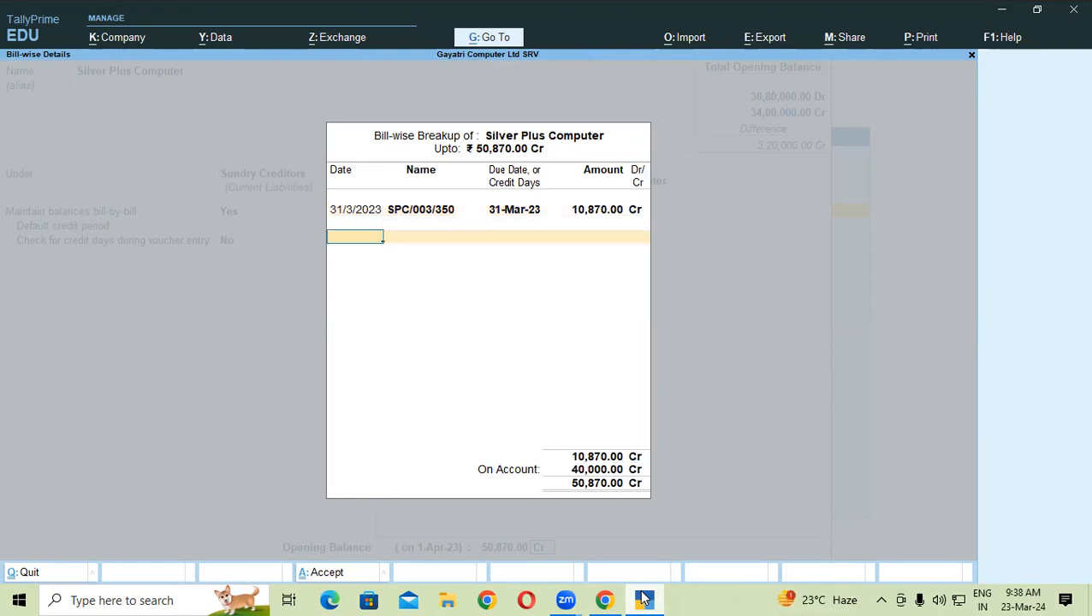
- Add bill SPC/003/351 to the Silver Plus Computer breakup, dated 1/4/2022, due 1-Apr-22, for 30,000 Cr
type("1")
key("Return")
type("SPC/003")
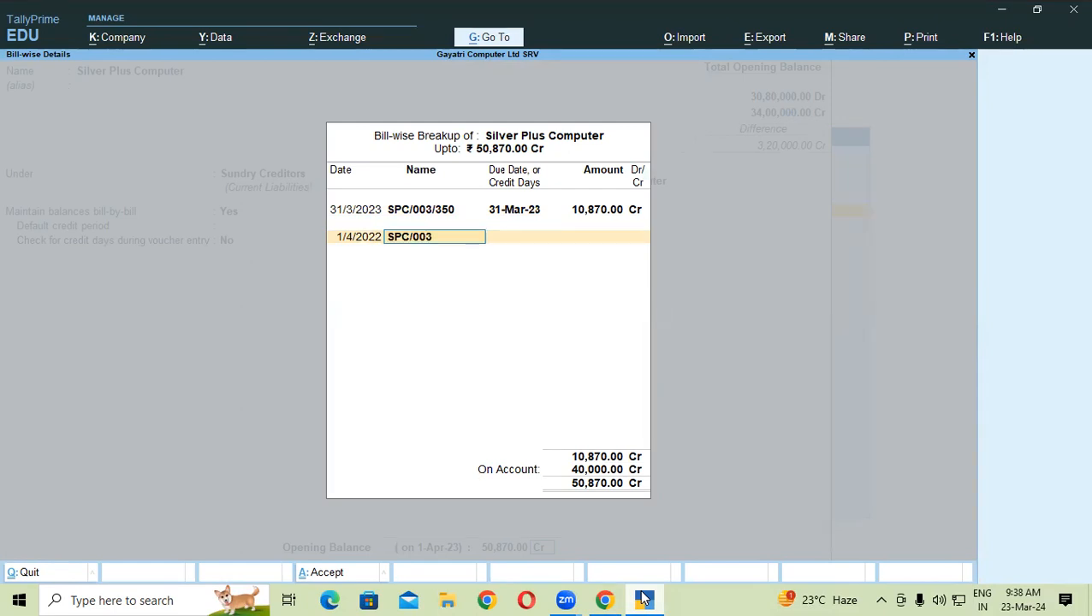
type("/351")
key("Return")
key("Return")
type("30000")
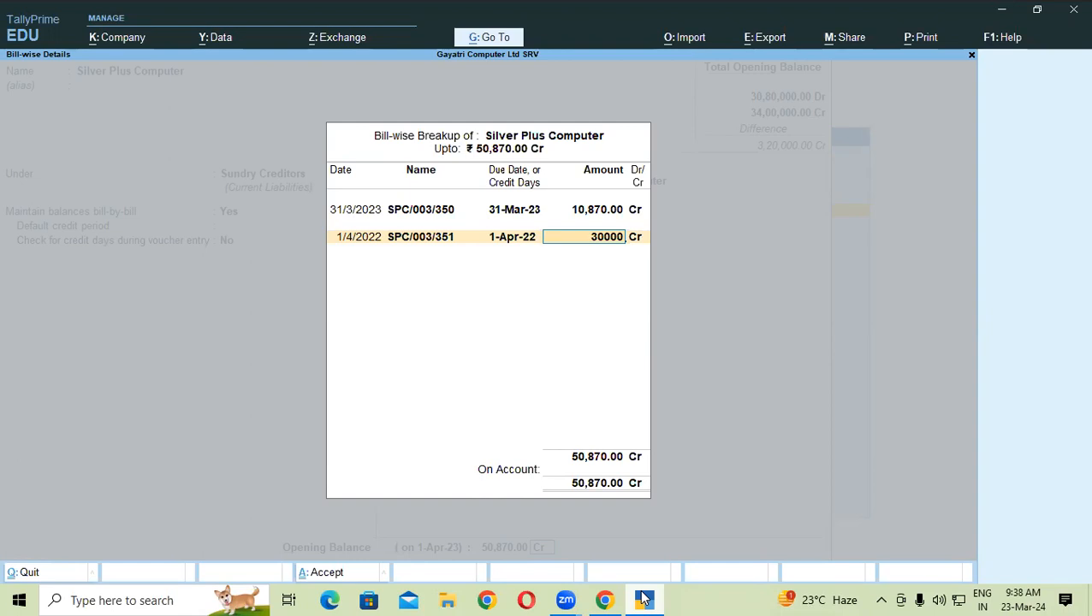
key("Return")
key("Return")
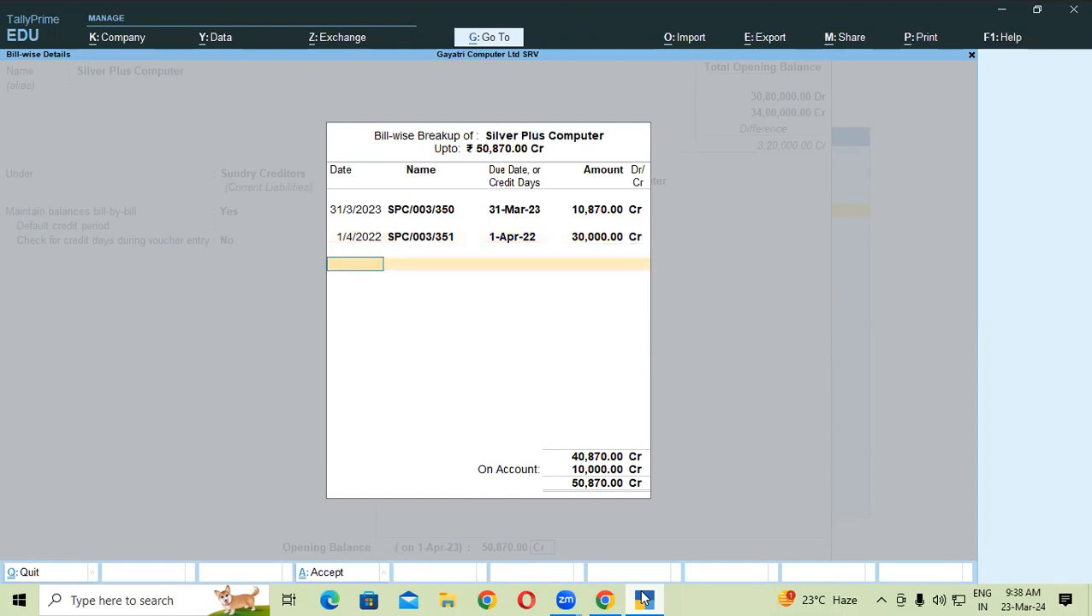
- Add bill SPC/003/352 dated 1/4/2022, due 1-Apr-22, for 10,000 Cr, and save the Silver Plus Computer ledger
type("1")
key("Return")
type("S")
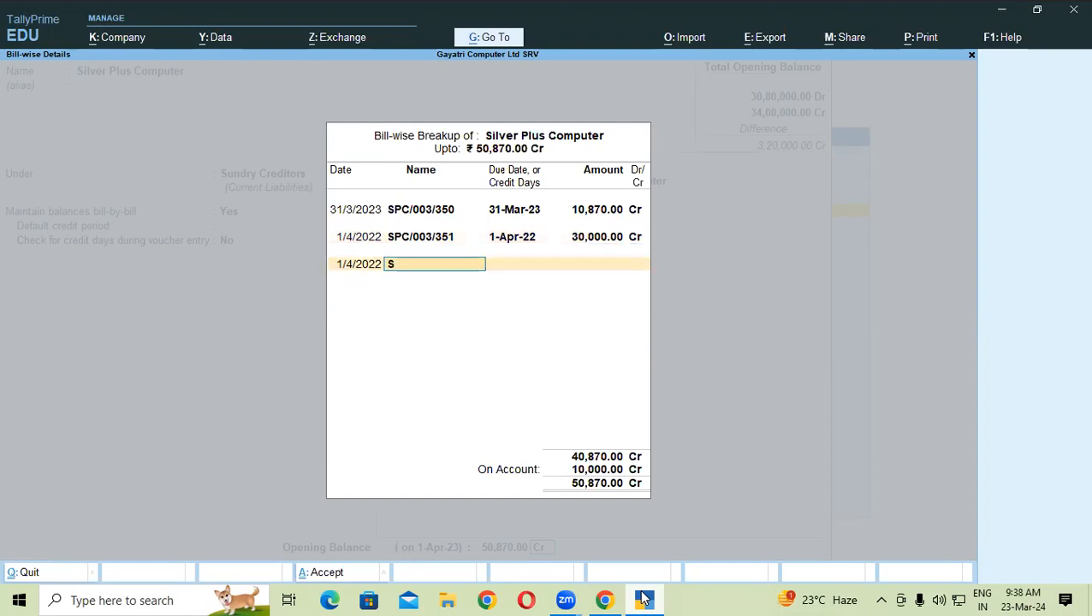
type("PC/003/352")
key("Return")
key("Return")
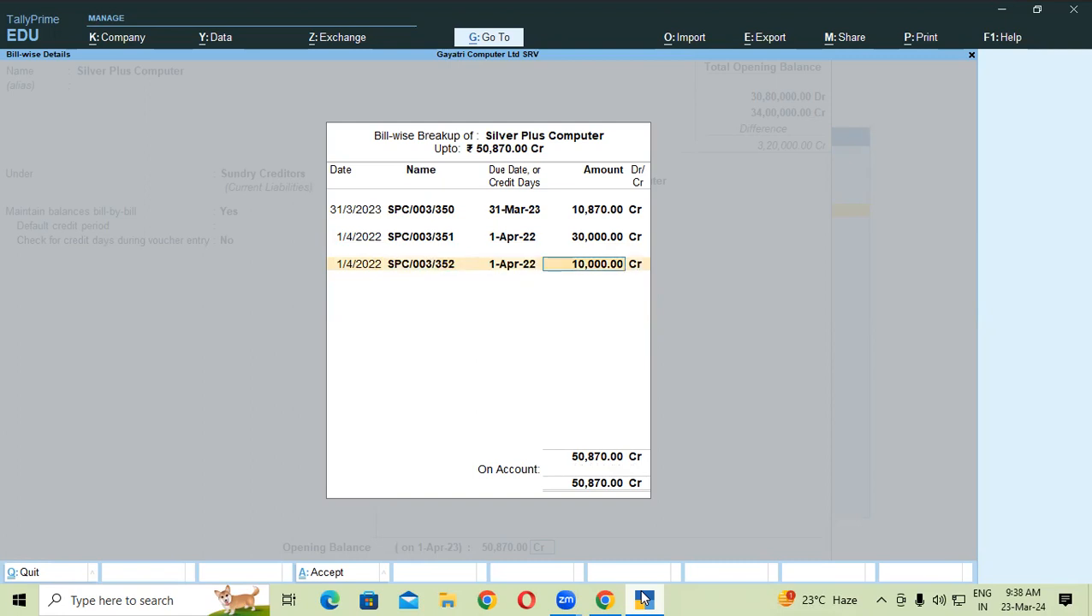
key("Return")
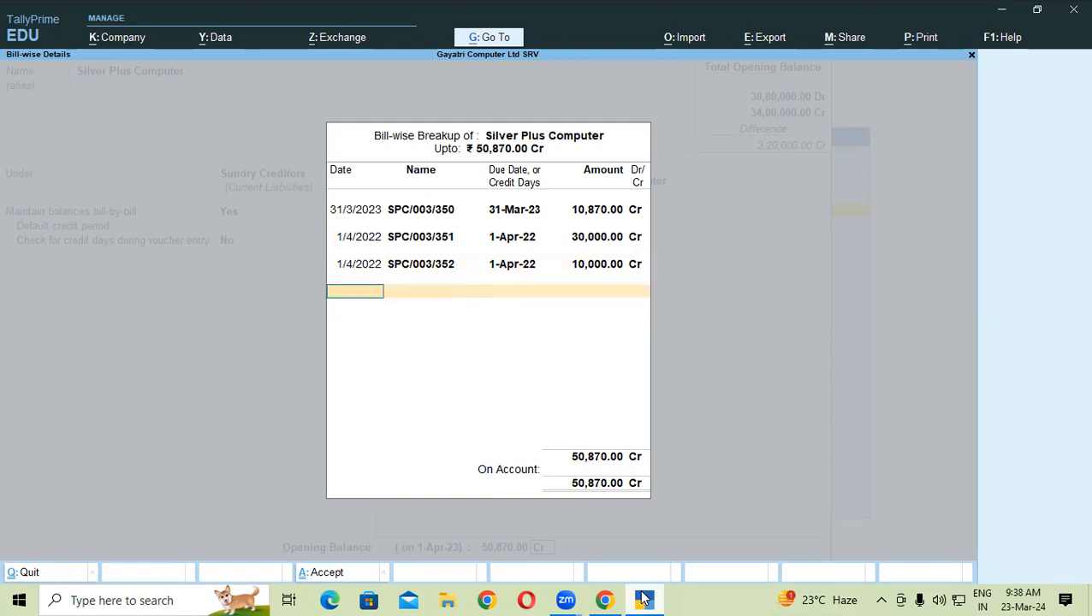
key("Return")
key("Return")
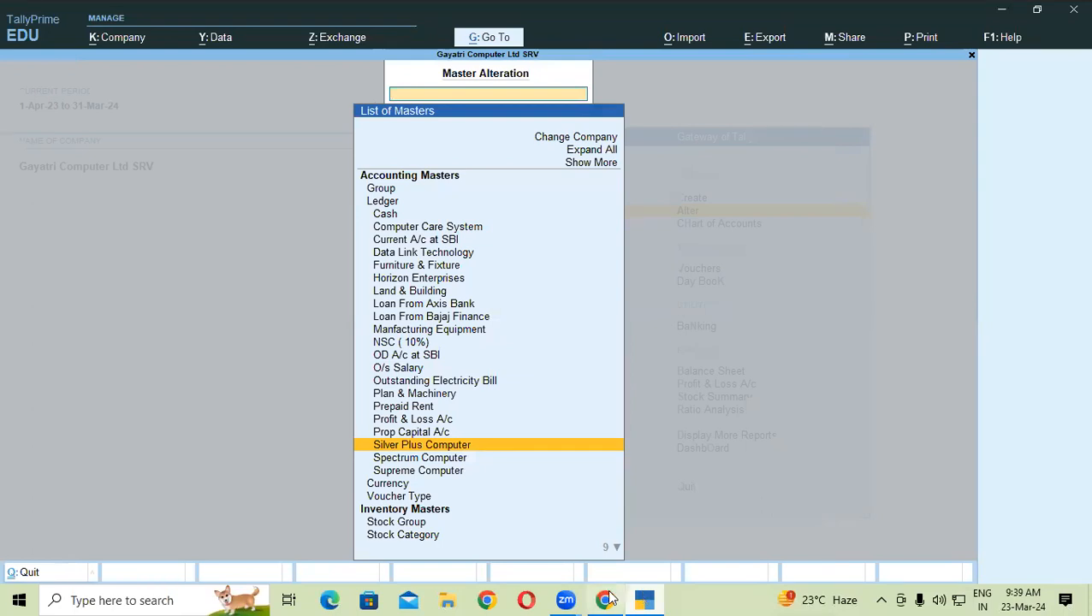
- Look up the bill details of the sundry debtors in the Chrome document, and return to TallyPrime
left_click(606, 599)
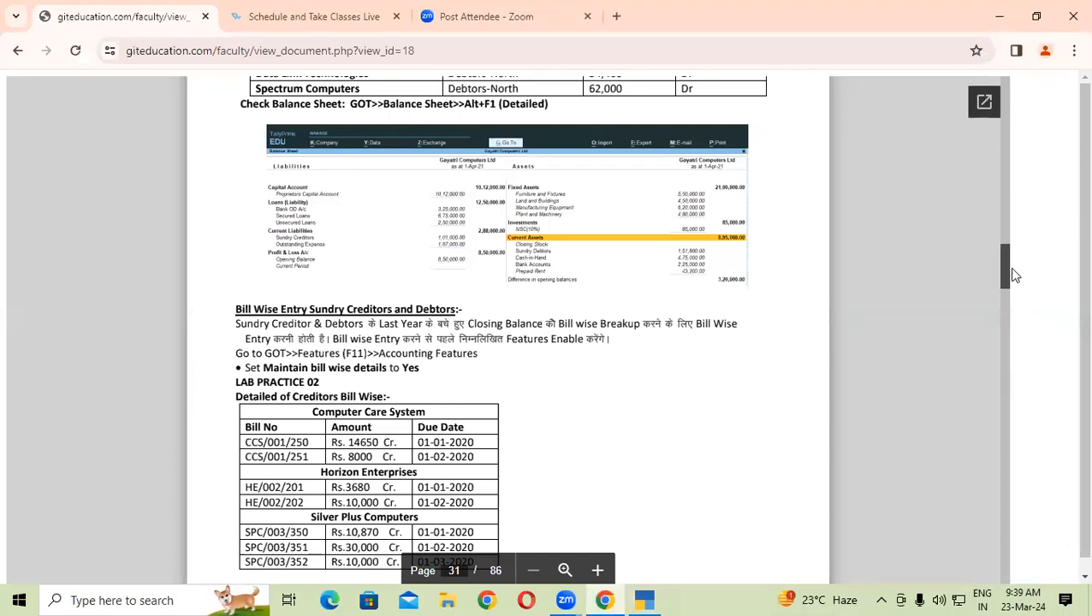
left_click_drag(1008, 276, 1008, 281)
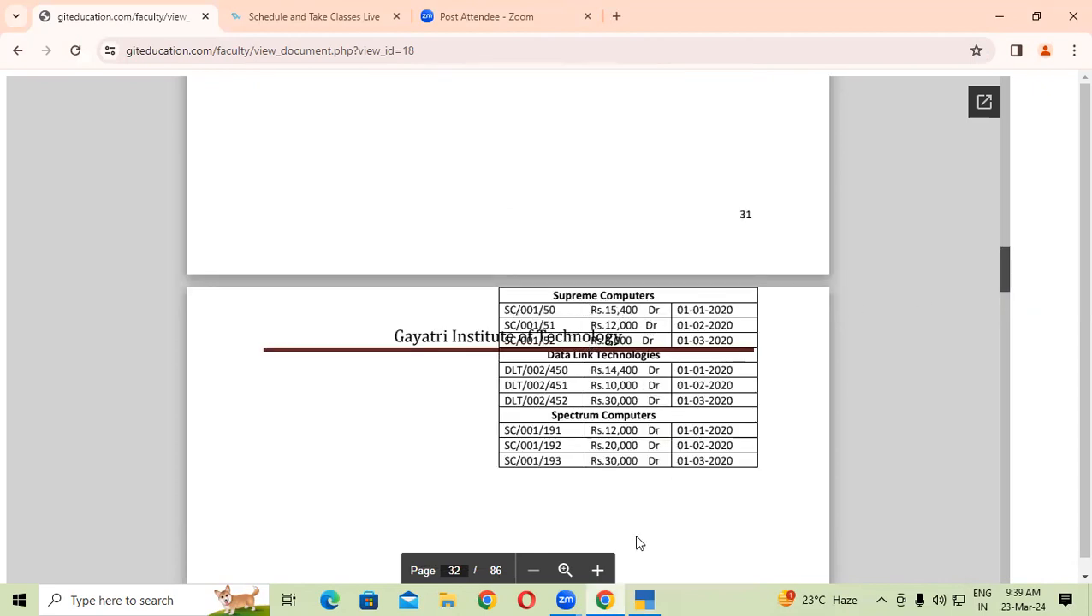
left_click(642, 600)
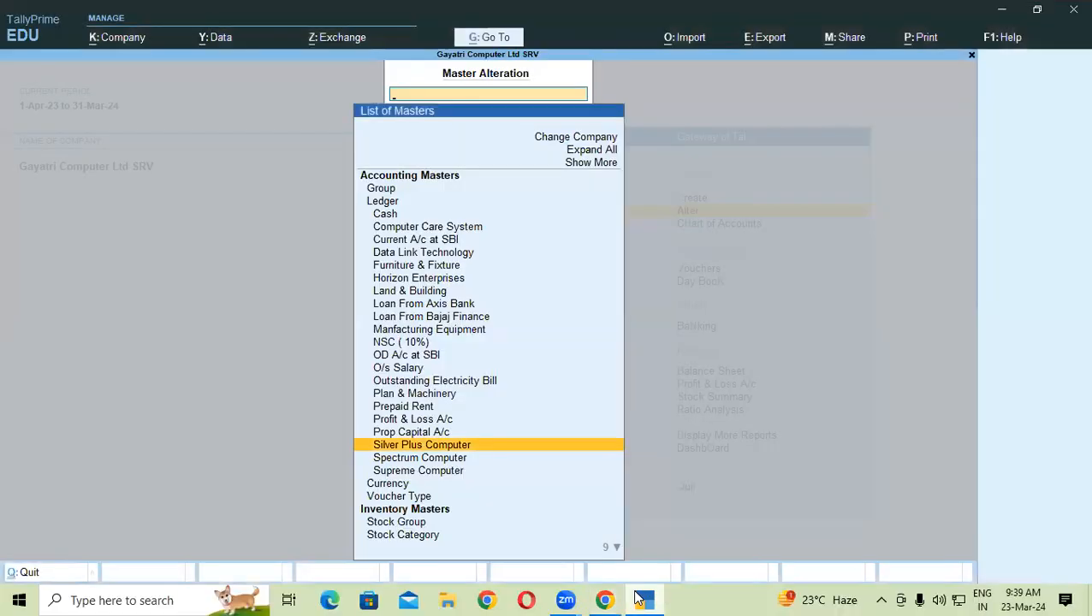
- Open the Supreme Computer ledger for alteration, keep its existing details, and proceed to the bill-wise breakup of its opening balance
type("sup")
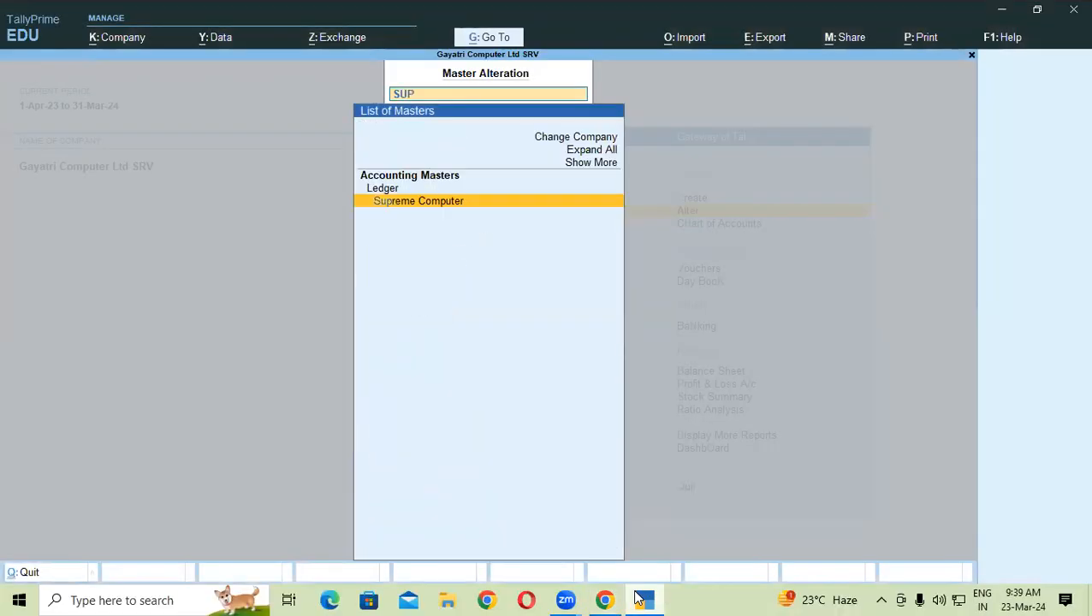
key("Return")
key("Return")
key("Return")
key("Return")
key("Return")
key("Return")
key("Return")
key("Return")
key("Return")
key("Return")
key("Return")
key("Return")
key("Return")
key("Return")
key("Return")
key("Return")
key("Return")
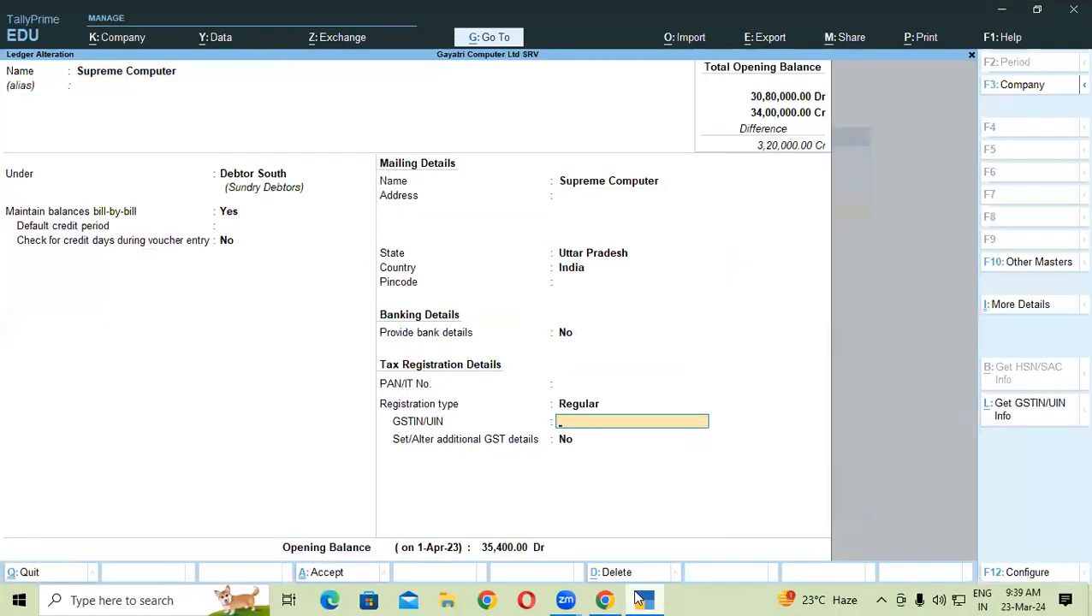
key("Return")
key("Return")
key("Return")
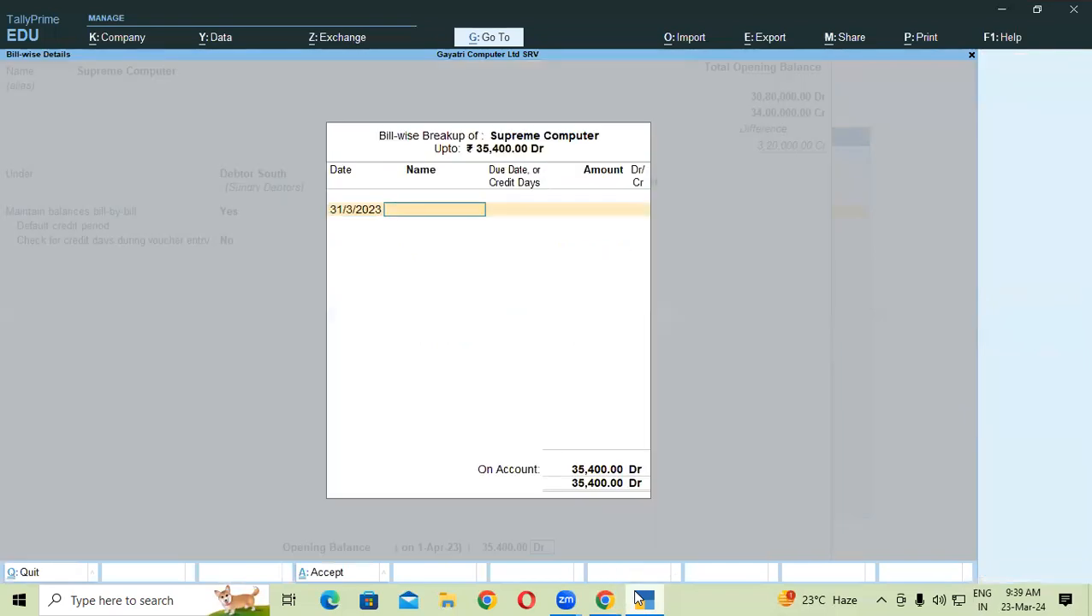
- Enter bill SC/001/50 in the Supreme Computer breakup, dated 31/3/2023, due 31-Mar-23, for 15,400 Dr
type("SC/001")
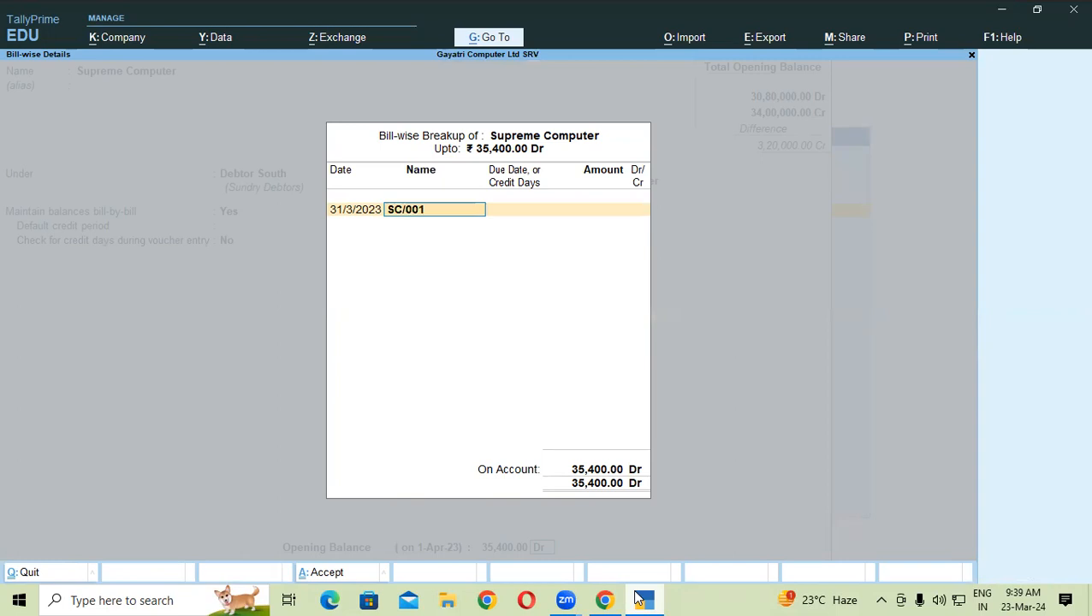
type("/50")
key("Return")
key("Return")
type("1")
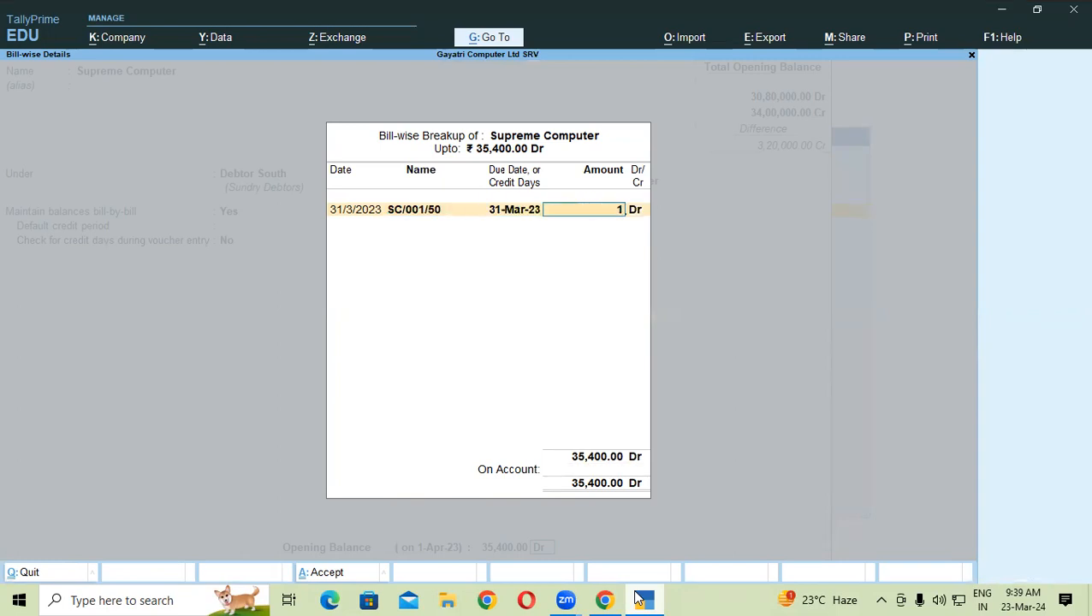
type("5,400")
key("Return")
key("Return")
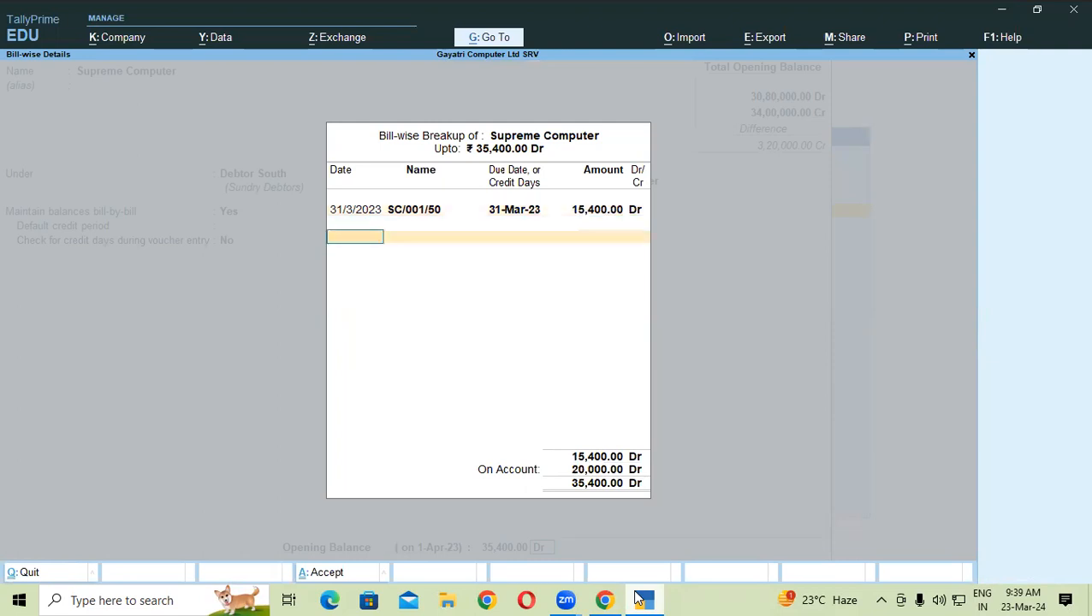
- Add bill SC/001/51 to the Supreme Computer breakup, dated 1/4/2022, due 1-Apr-22, for 12,000 Dr
key("Return")
type("SC/")
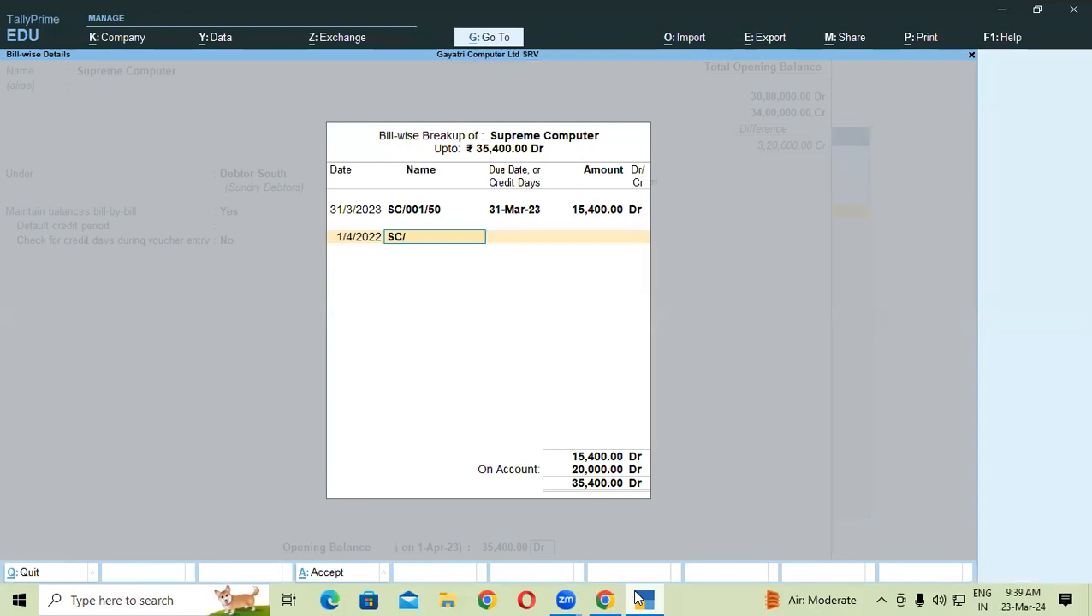
type("001/51")
key("Return")
key("Return")
type("1200")
key("Return")
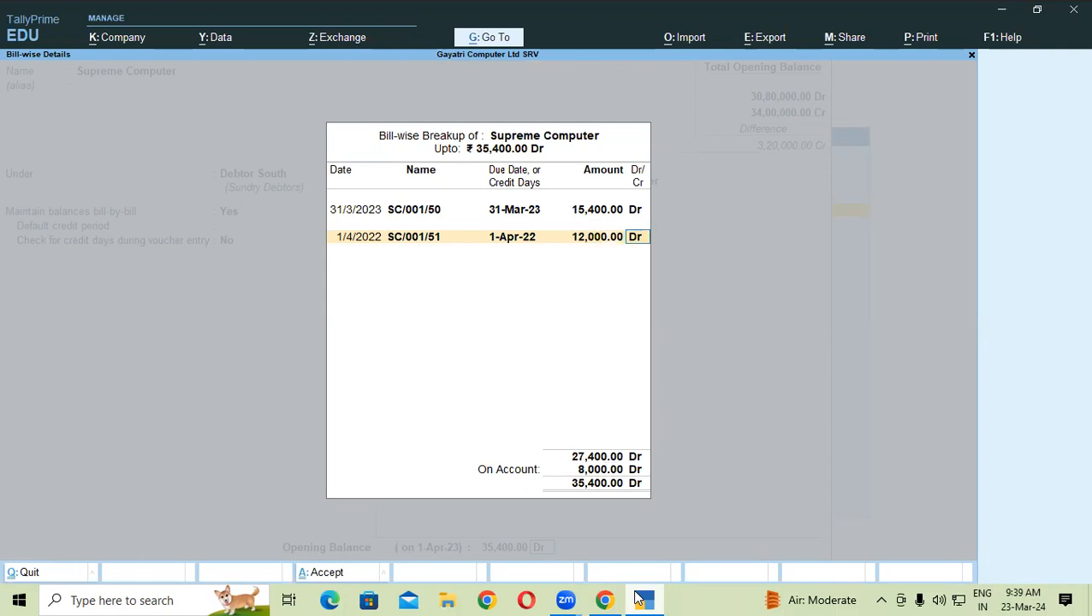
key("Return")
- Add bill SC/001/52 dated 1/4/2022, due 1-Apr-22, for 8,000 Dr, and save the Supreme Computer ledger
key("Return")
type("SC/001/52")
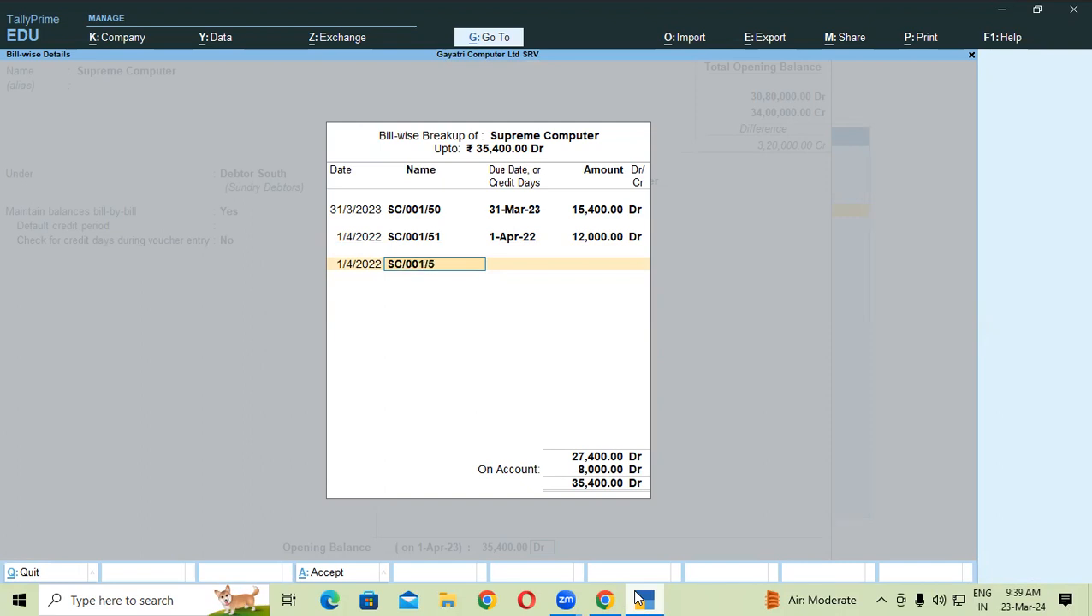
key("Return")
key("Return")
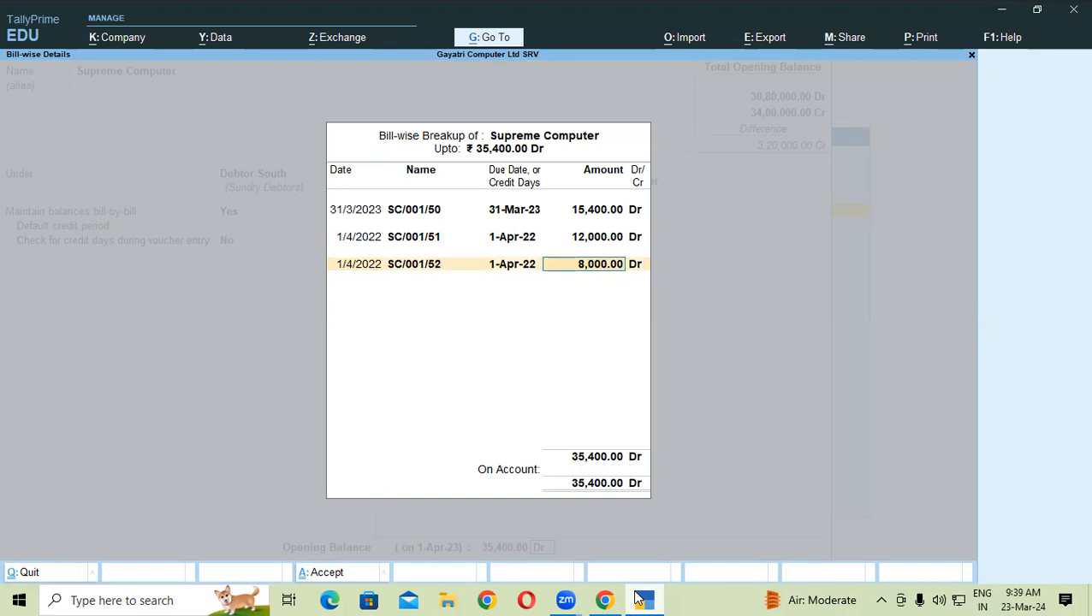
key("Return")
key("Return")
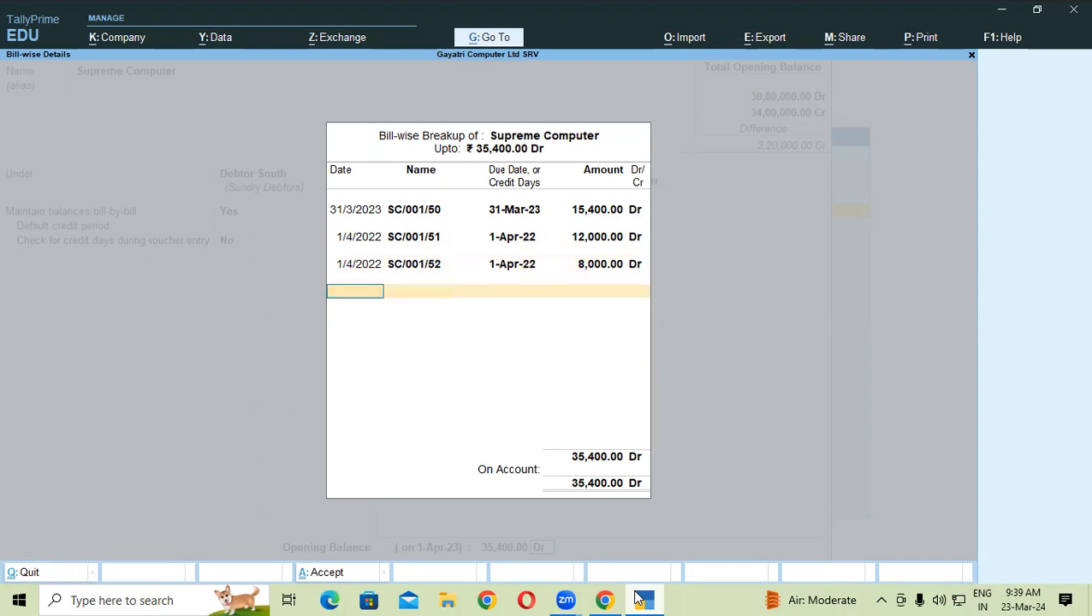
key("Return")
key("Return")
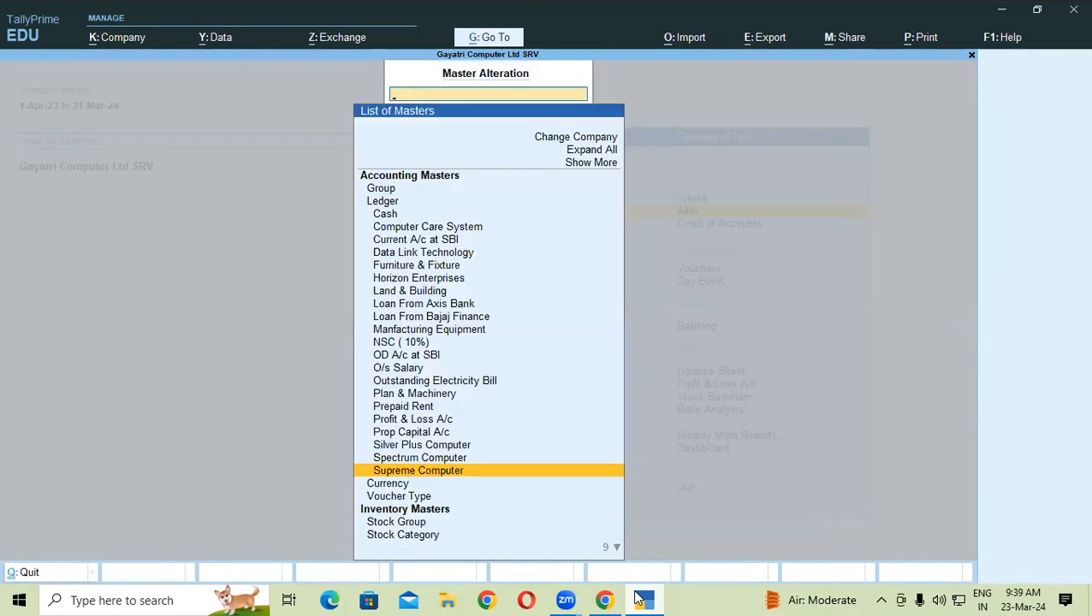
- Open the Data Link Technology ledger for alteration, keep its existing details, and proceed to the bill-wise breakup of its opening balance
left_click(638, 599)
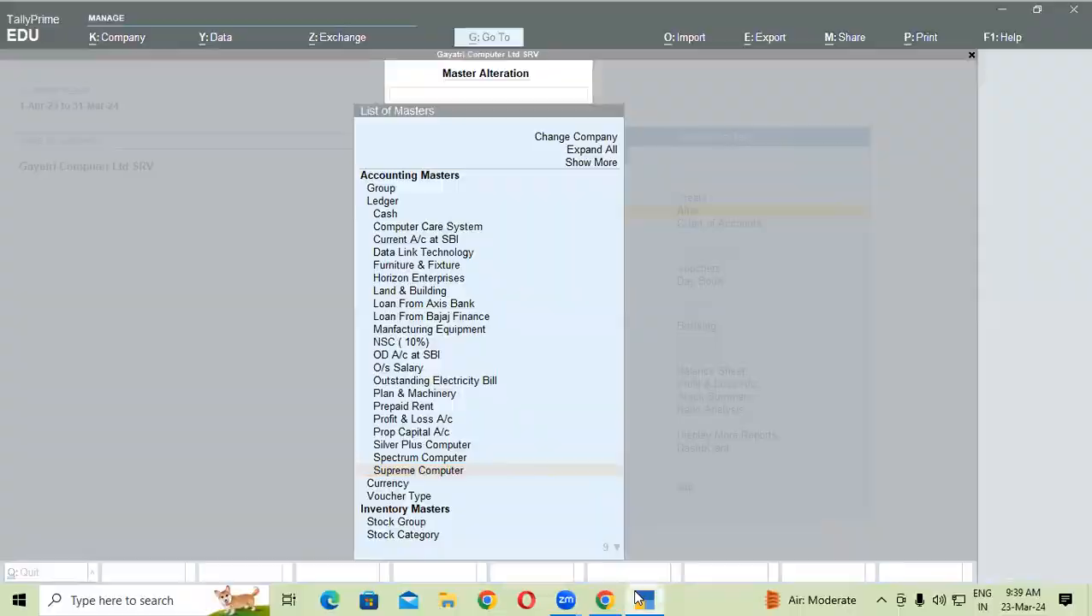
left_click(638, 599)
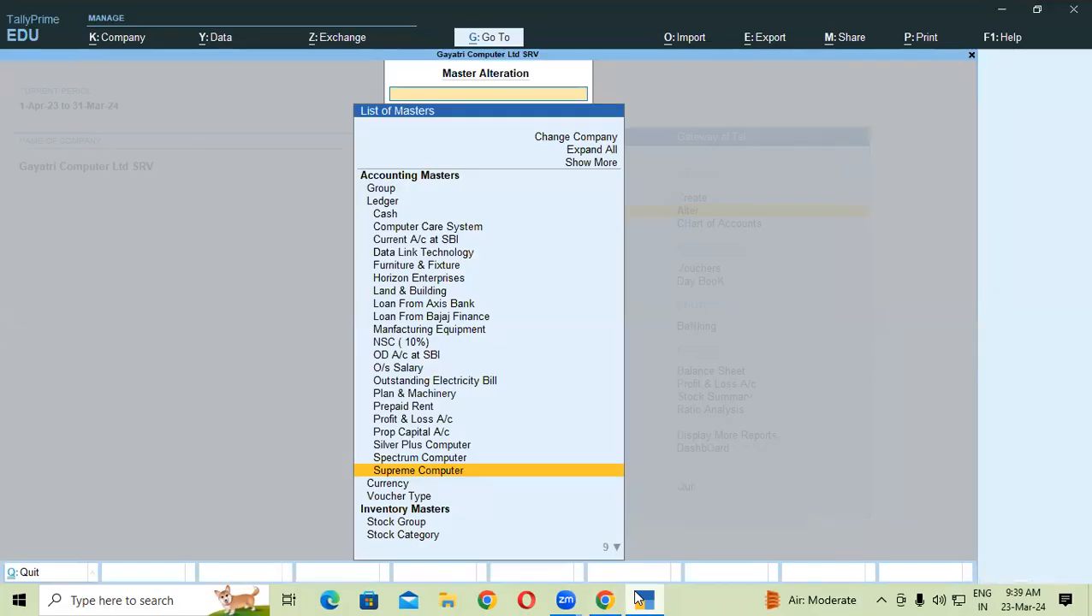
type("DA")
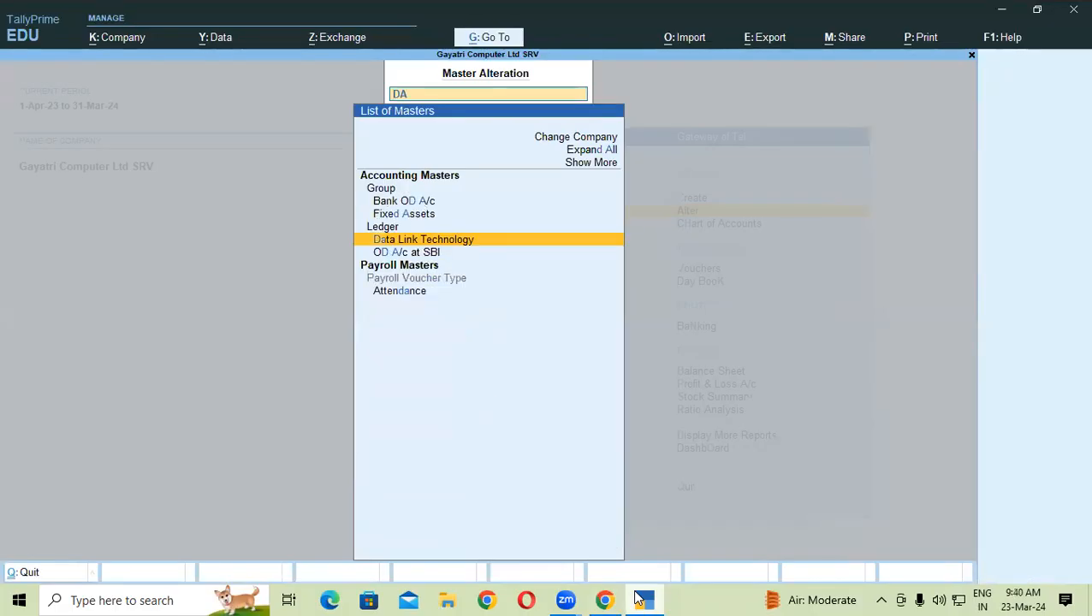
key("Return")
key("Return")
key("Return")
key("Return")
key("Return")
key("Return")
key("Return")
key("Return")
key("Return")
key("Return")
key("Return")
key("Return")
key("Return")
key("Return")
key("Return")
key("Return")
key("Return")
key("Return")
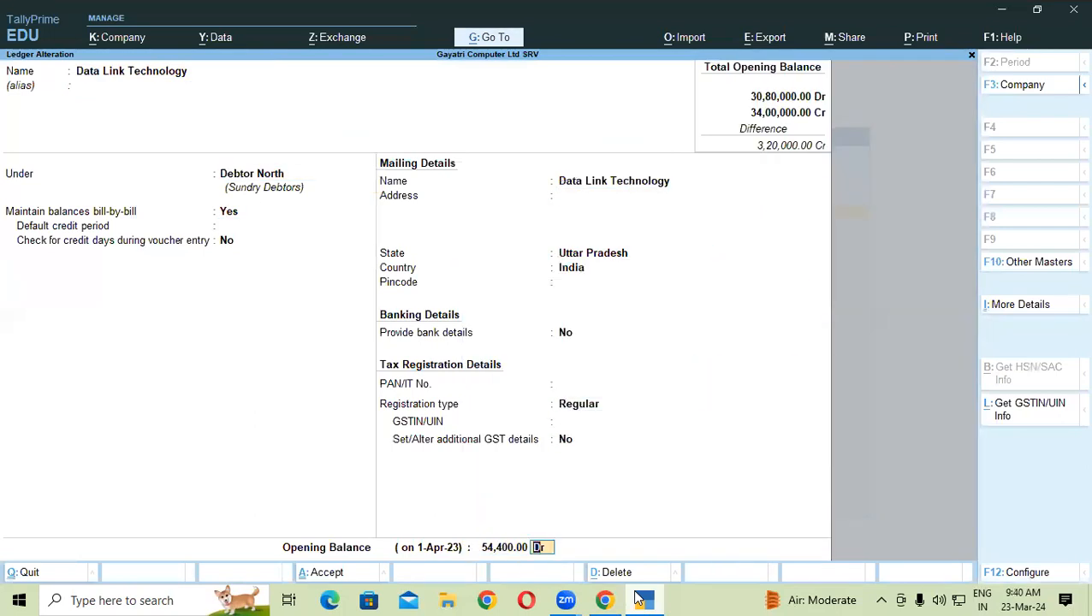
key("Return")
key("Return")
- Enter bill DLT/002/450 in the Data Link Technology breakup, dated 31/3/2023, due 31-Mar-23, for 14,400 Dr
type("DLT/002")
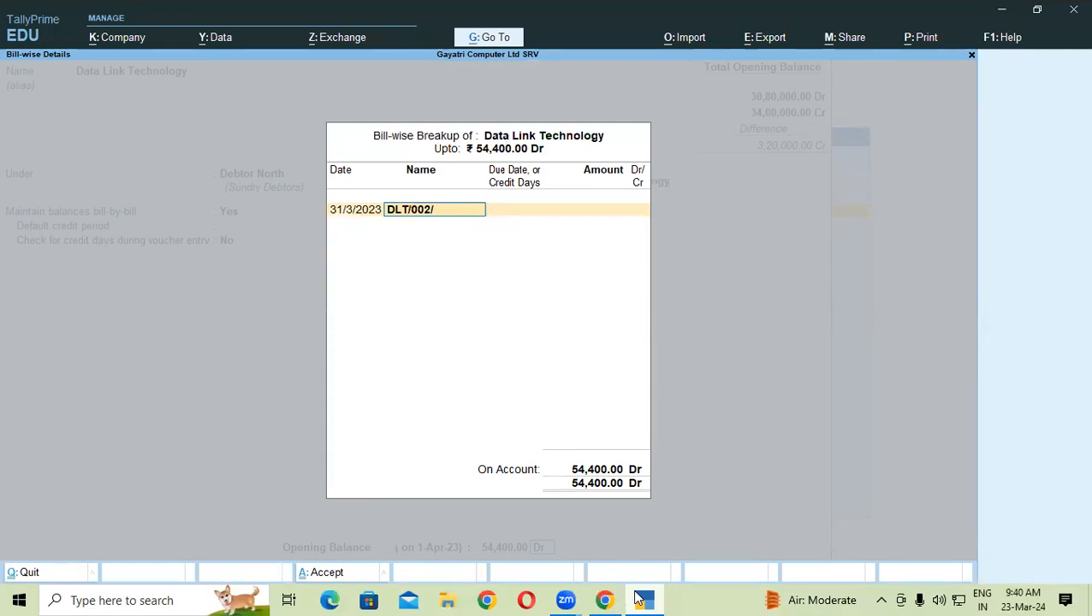
type("/3")
key("BackSpace")
type("450")
key("Return")
key("Return")
type("14400")
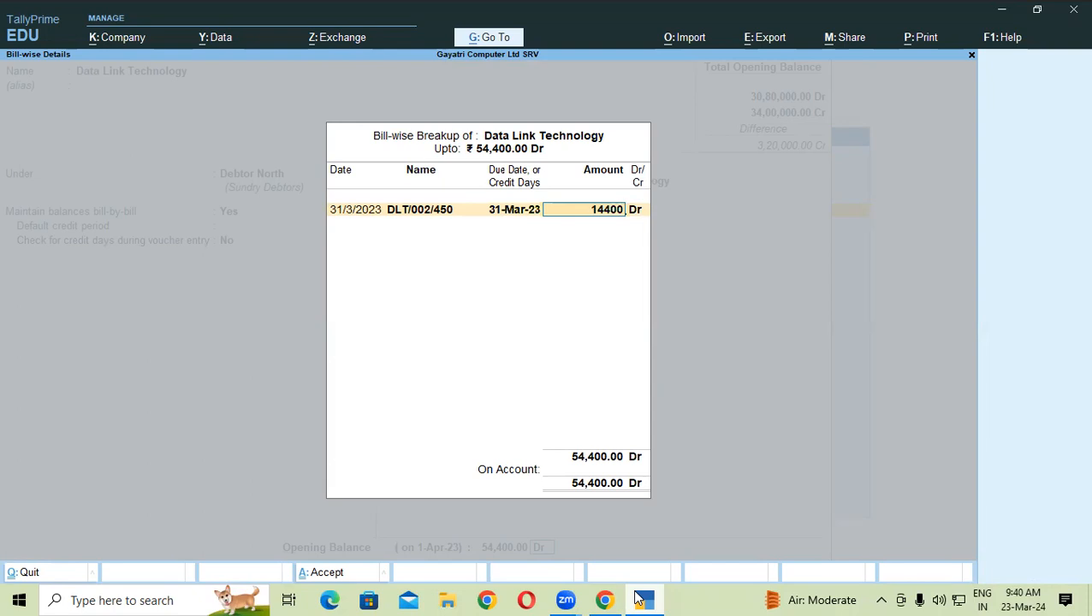
key("Return")
key("Return")
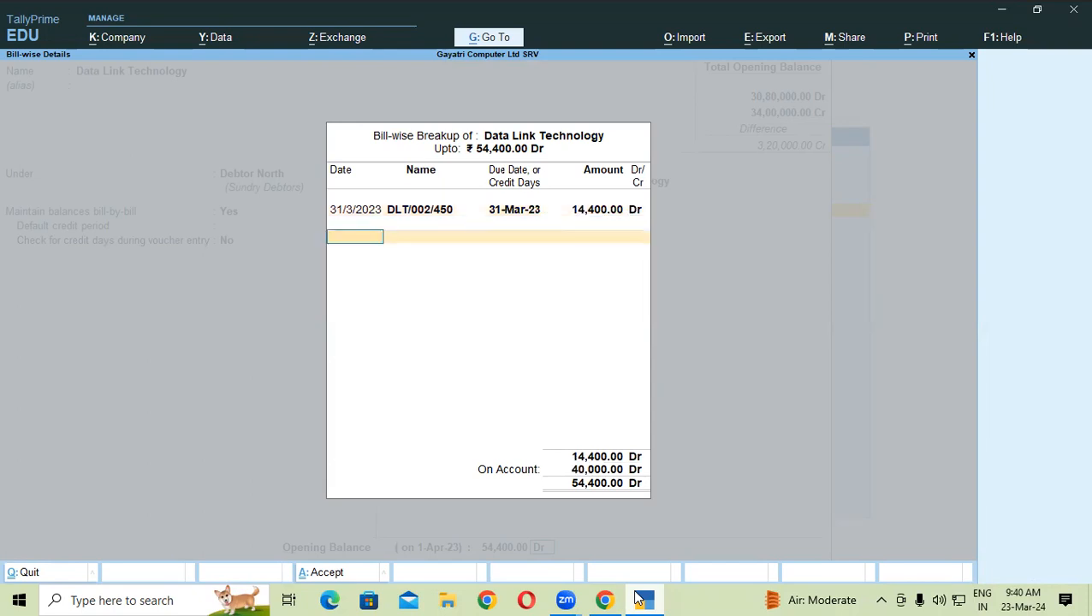
- Add bill DLT/002/451 to the Data Link Technology breakup, dated 1/4/2022, due 1-Apr-22, for 10,000 Dr
key("Return")
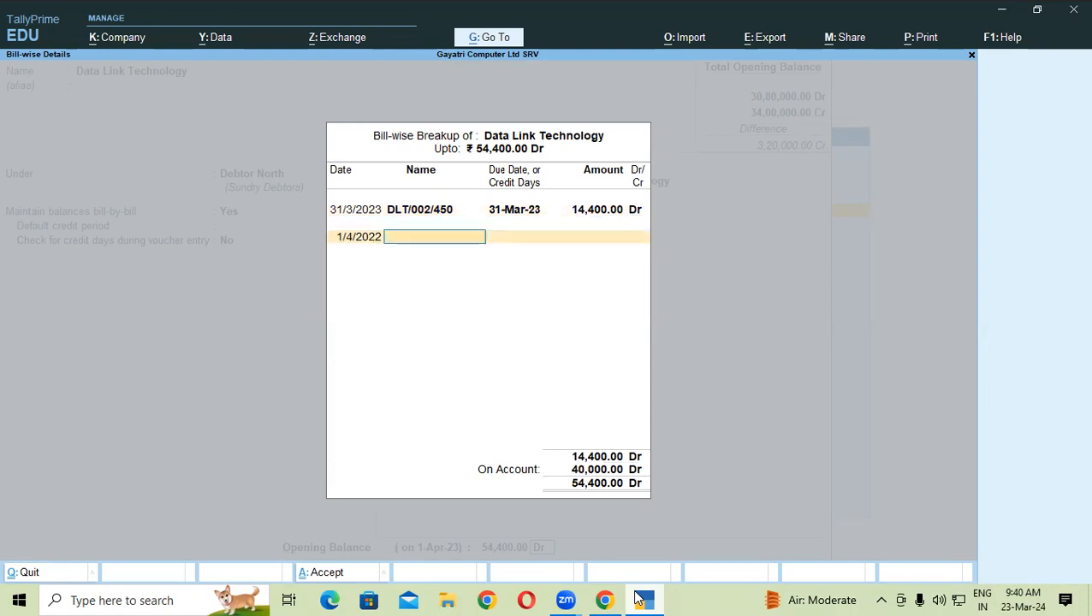
type("DLT/002/451")
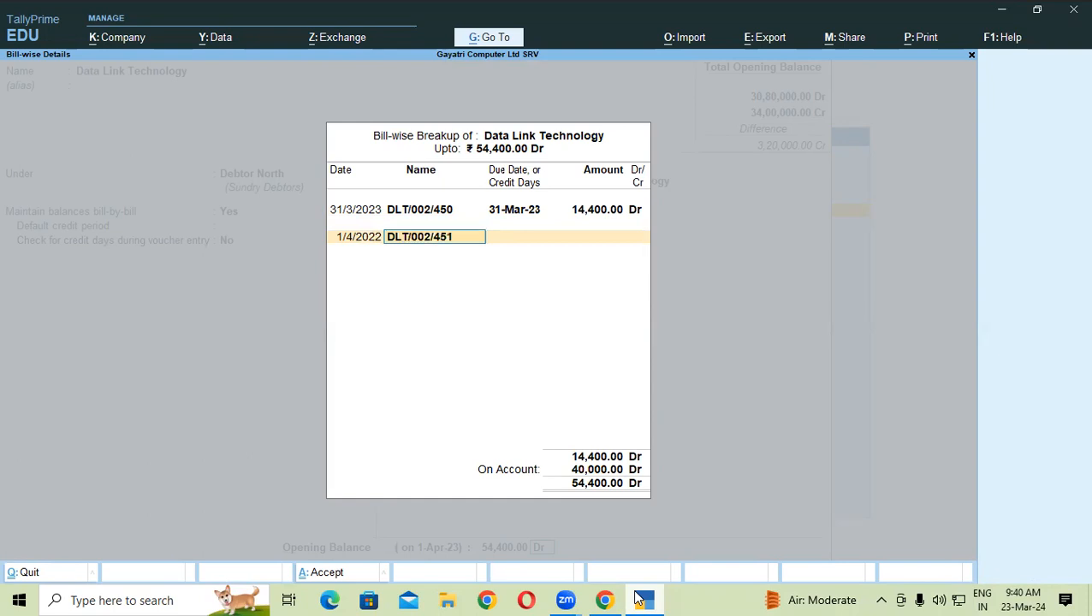
key("Return")
key("Return")
type("10000")
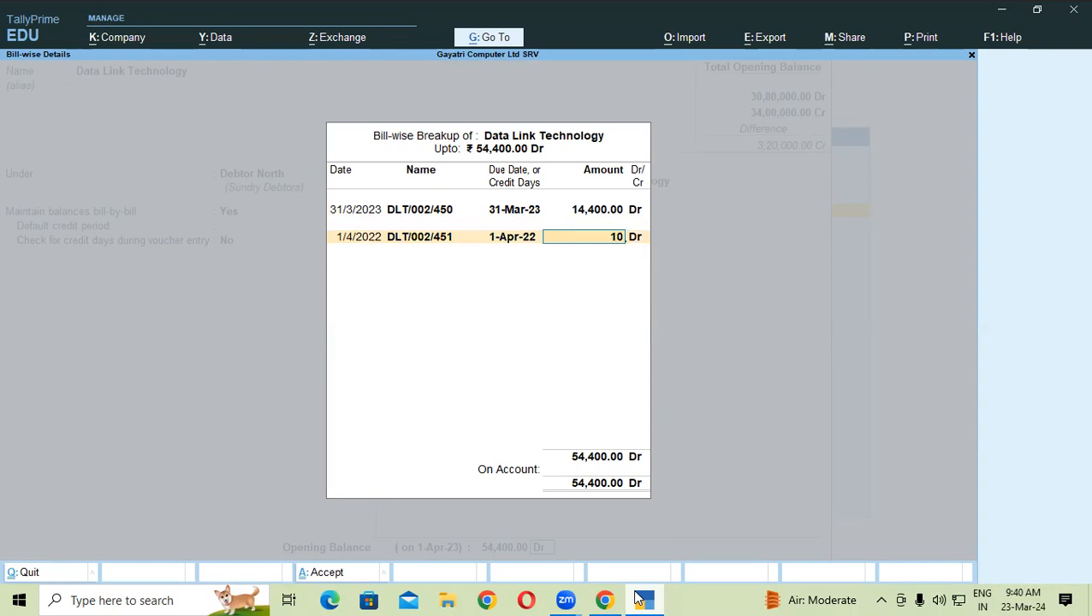
key("Return")
key("Return")
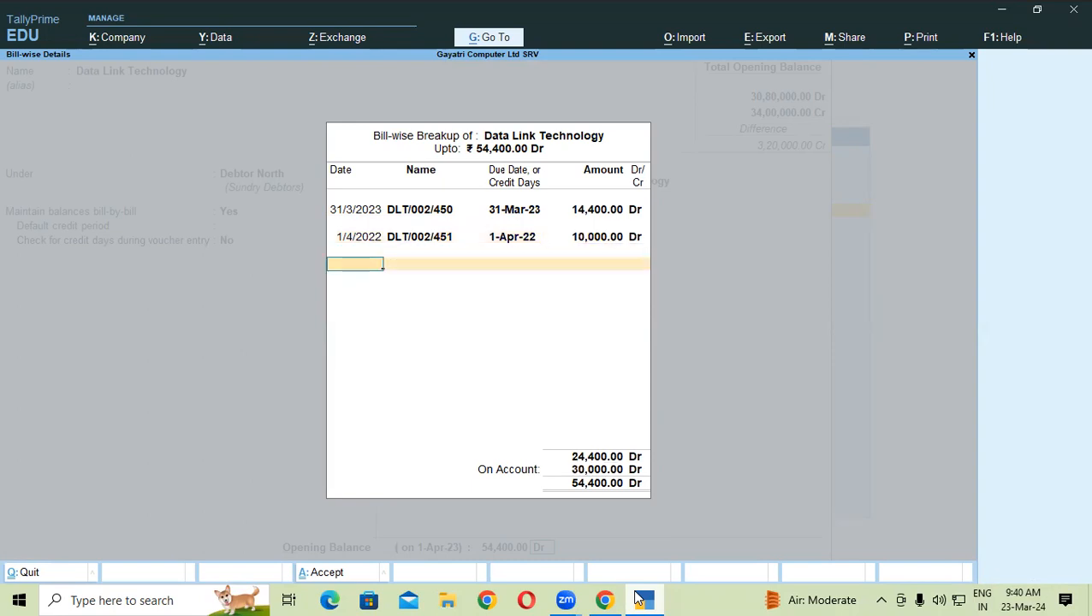
- Add bill DLT/002/452 dated 1/4/2022, due 1-Apr-22, for 30,000 Dr, and save the Data Link Technology ledger
key("Return")
type("DL")
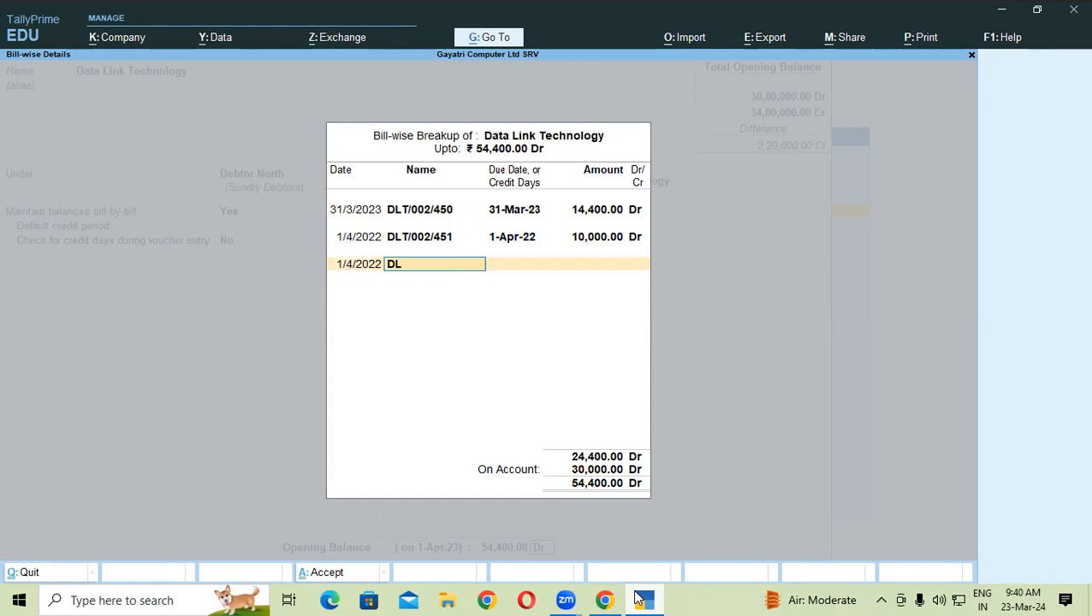
type("T/002/")
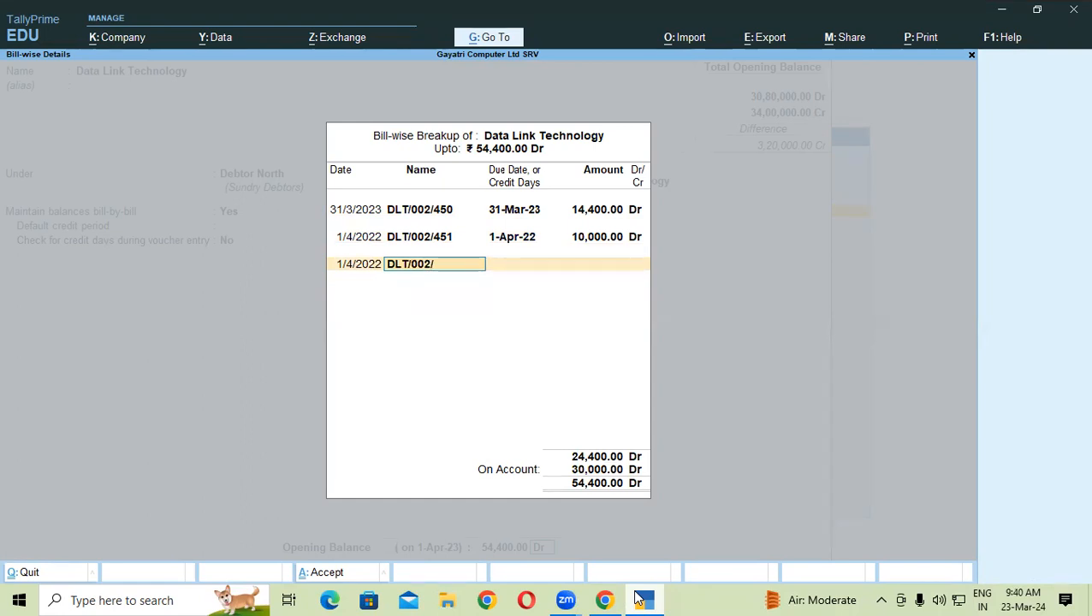
type("452")
key("Return")
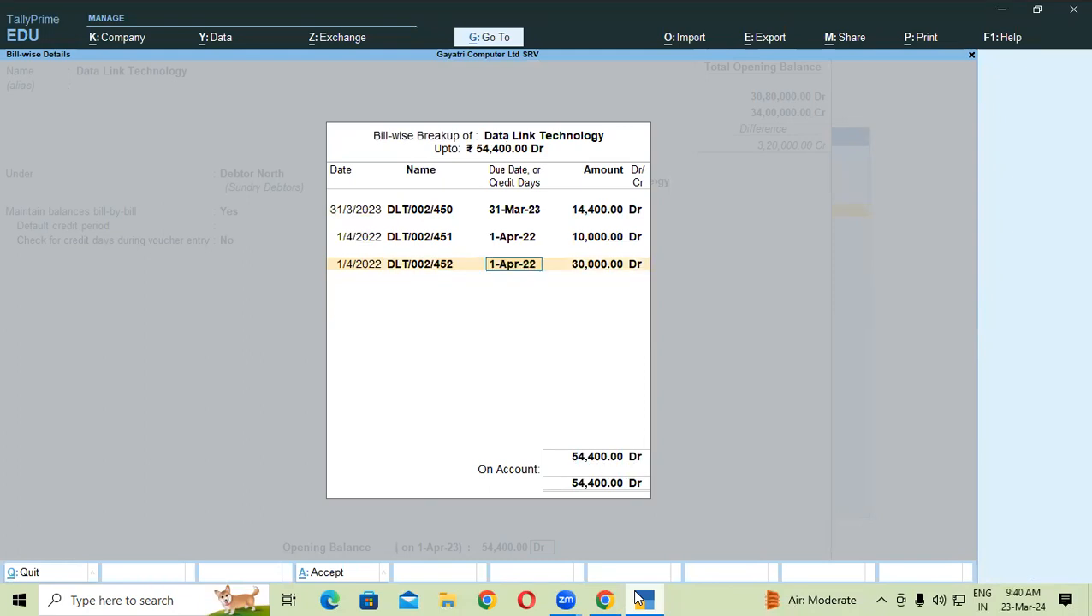
key("Return")
key("Return")
key("Return")
key("Return")
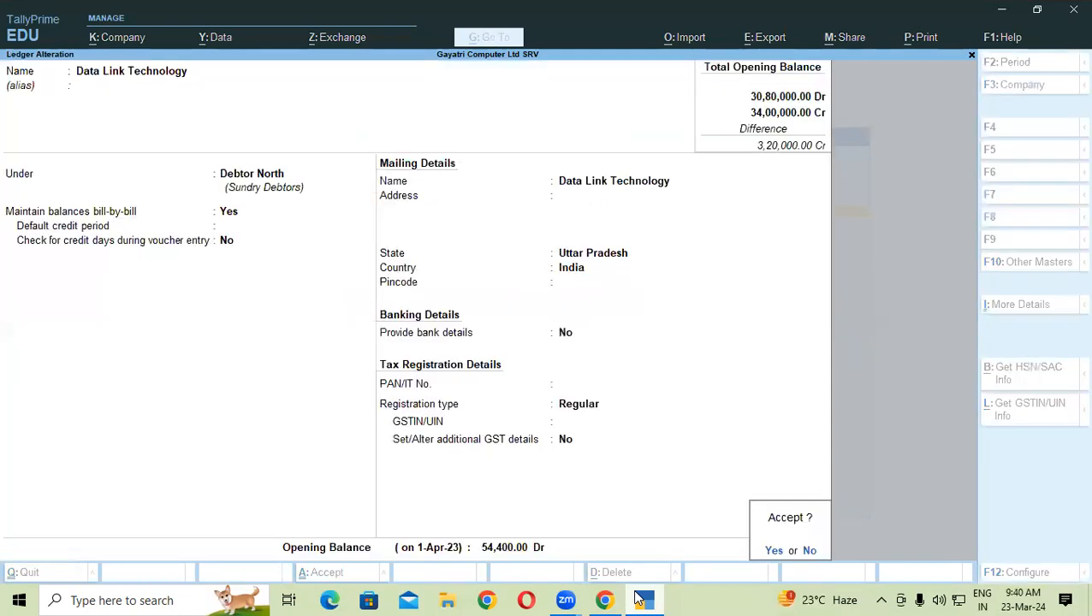
key("Return")
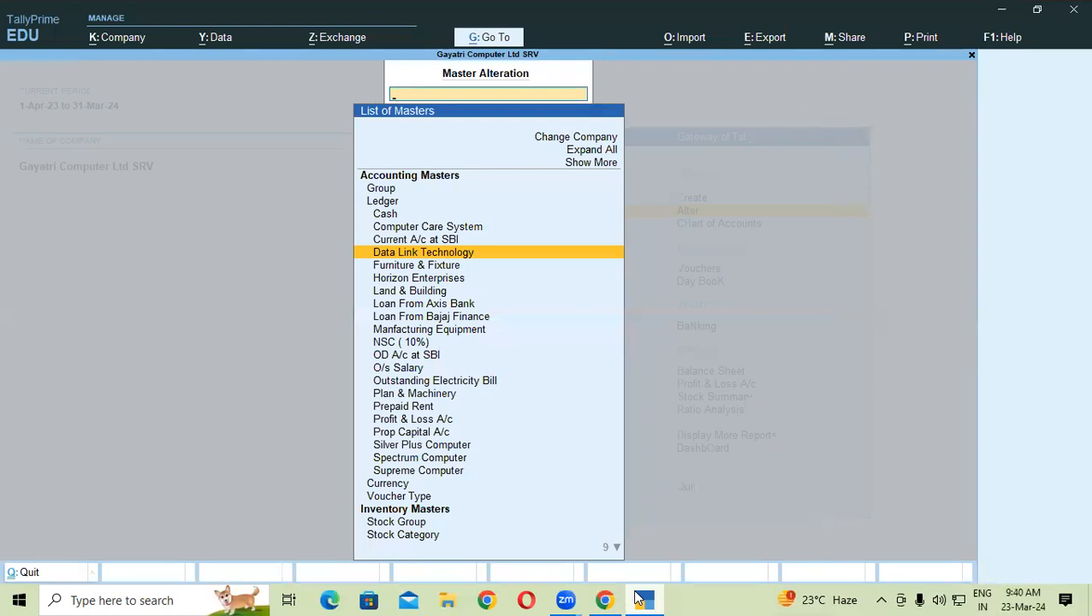
- Open the Spectrum Computer ledger for alteration, keep its existing details, and proceed to the bill-wise breakup of its opening balance
type("spe")
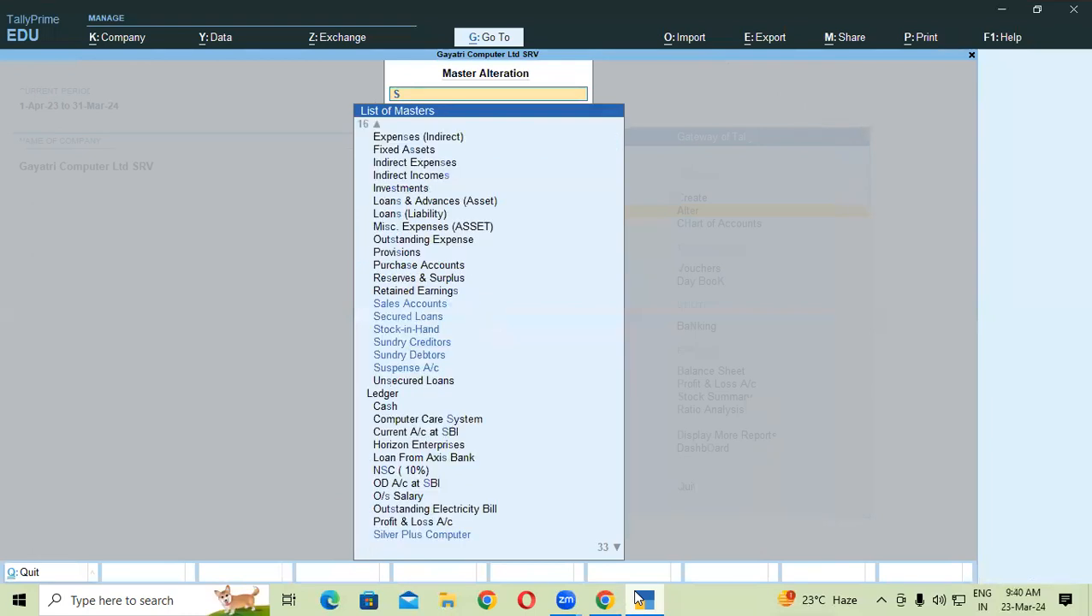
key("Return")
key("Return")
key("Return")
key("Return")
key("Return")
key("Return")
key("Return")
key("Return")
key("Return")
key("Return")
key("Return")
key("Return")
key("Return")
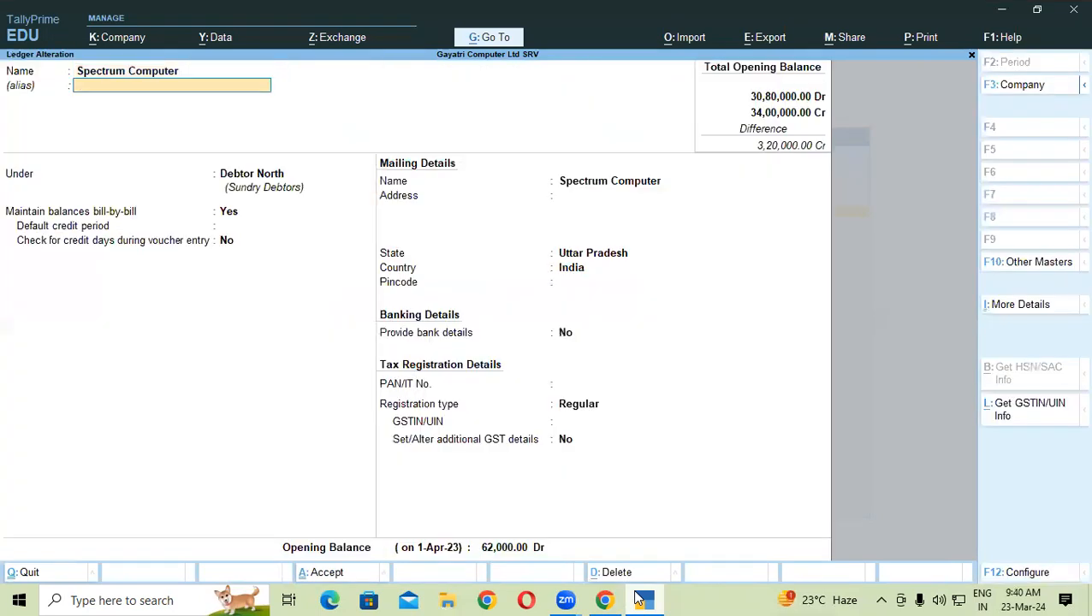
key("Return")
key("Return")
key("Return")
key("Return")
key("Return")
key("Return")
key("Return")
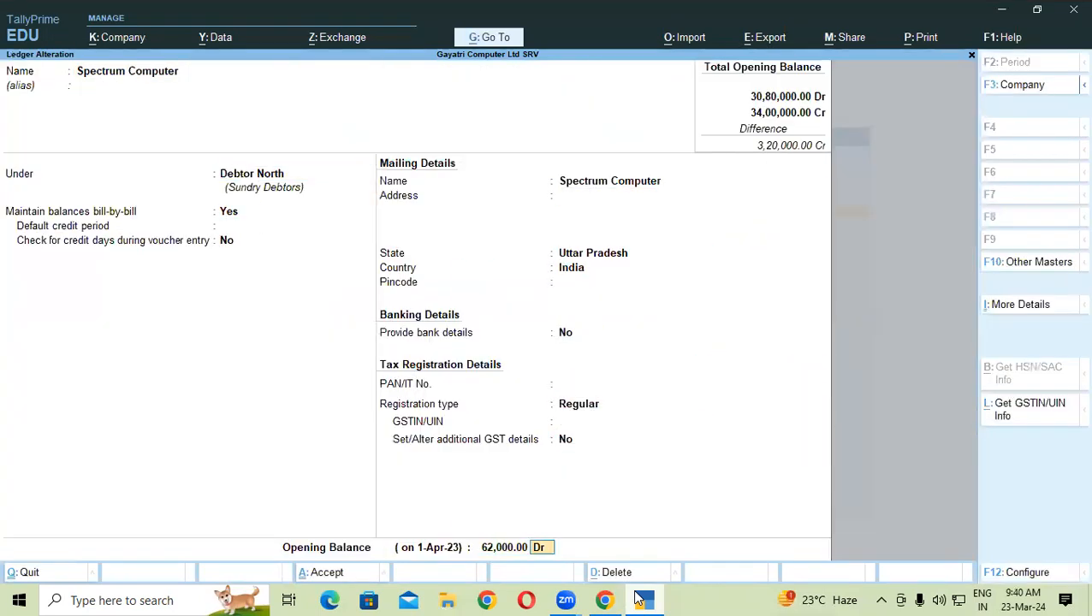
key("Return")
- Enter bill SC/001/191 in the Spectrum Computer breakup, dated 31/3/2023, due 31-Mar-23, for 12,000 Dr
type("SC/")
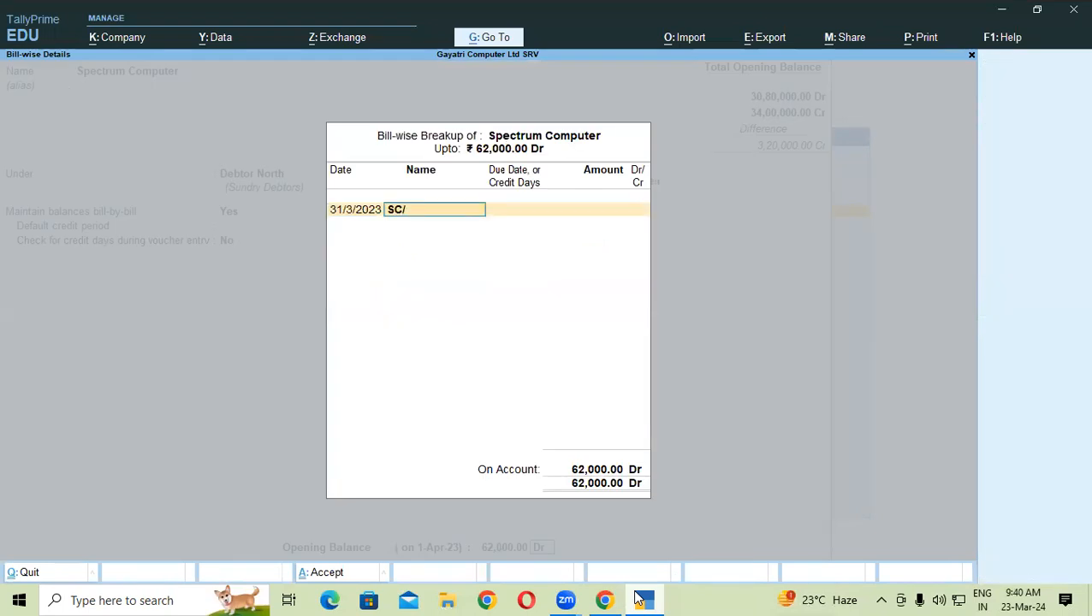
type("001/1")
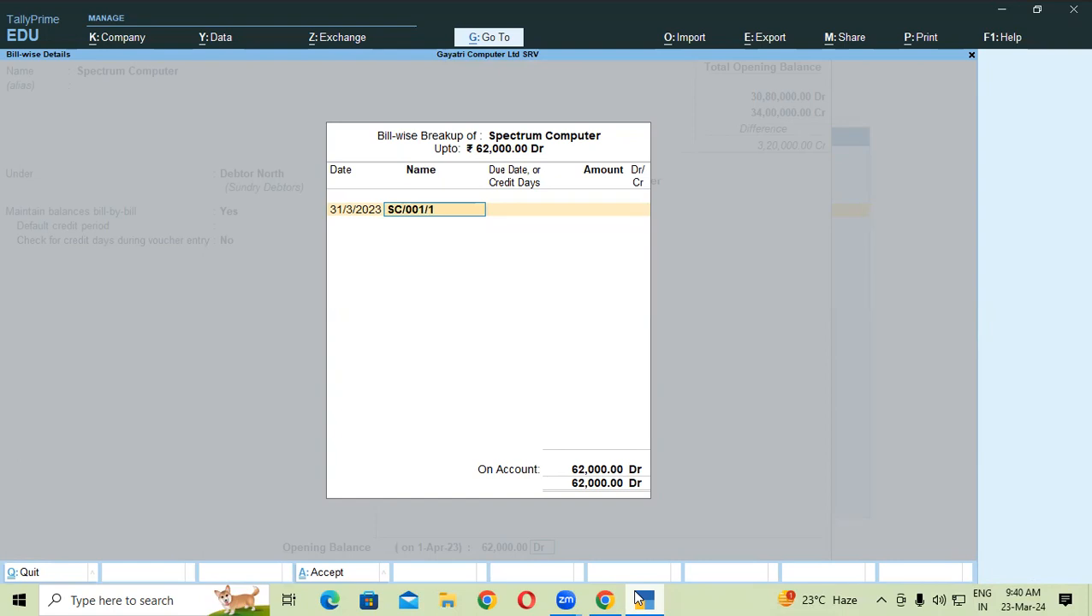
type("91")
key("Return")
key("Return")
type("12000")
key("Return")
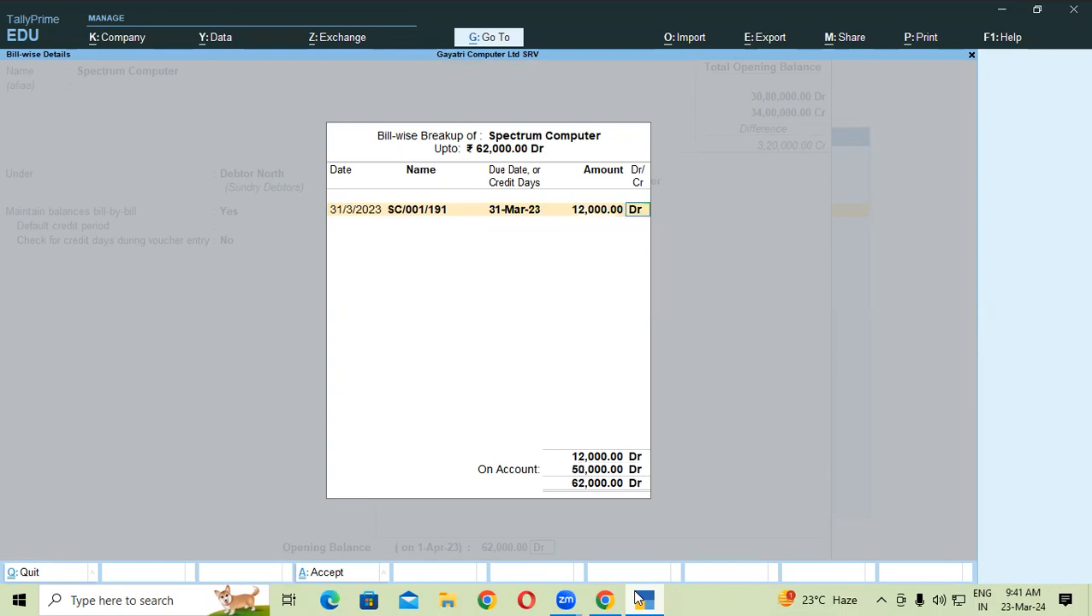
key("Return")
- Add bill SC/001/192 to the Spectrum Computer breakup, dated 1/4/2022, due 1-Apr-22, for 20,000 Dr
type("1")
key("Return")
type("SC/001/")
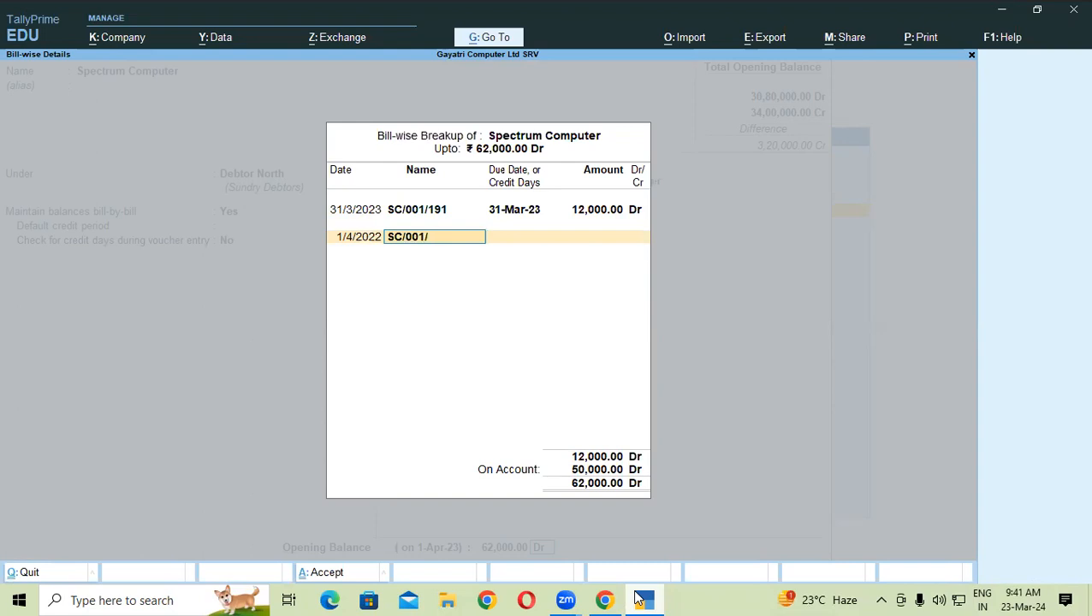
type("192")
key("Return")
key("Return")
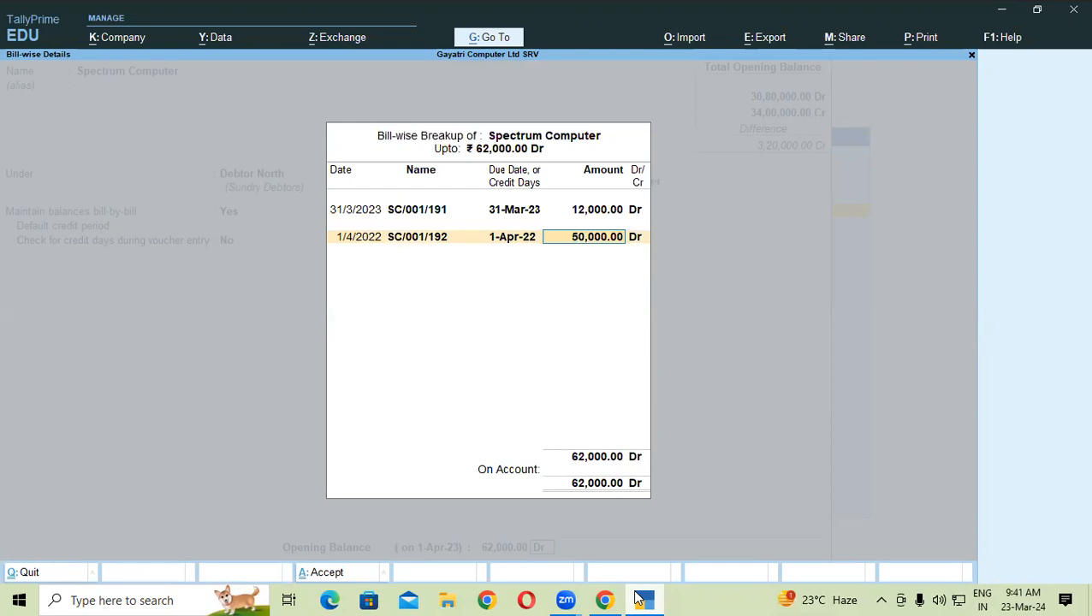
type("20000")
key("Return")
key("Return")
- Add bill SC/001/193 dated 1/4/2022, due 1-Apr-22, for 30,000 Dr, and save the Spectrum Computer ledger
type("1")
key("Return")
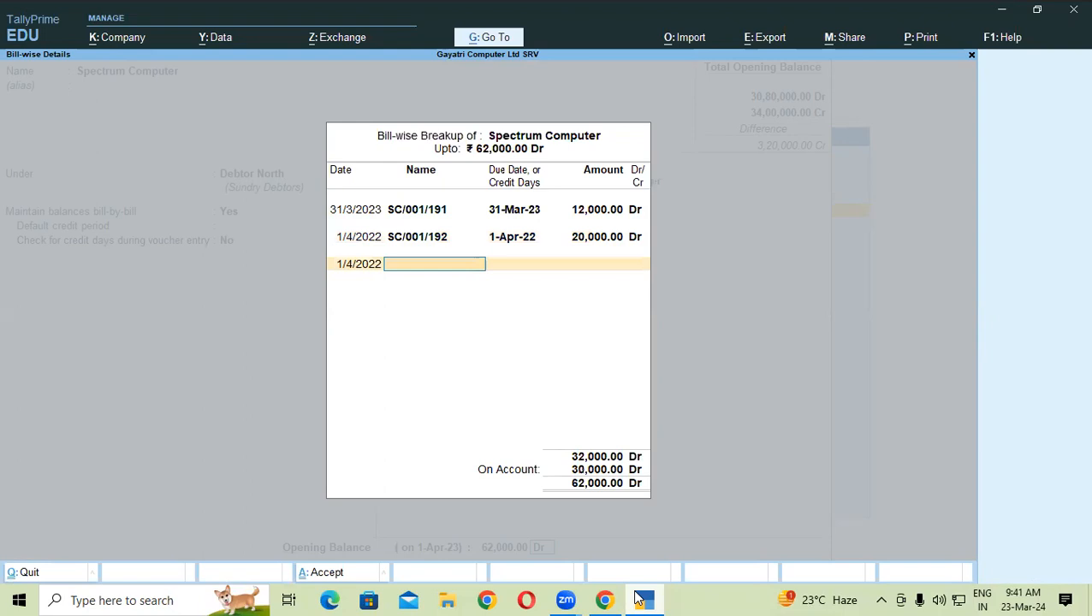
type("SC/001/193")
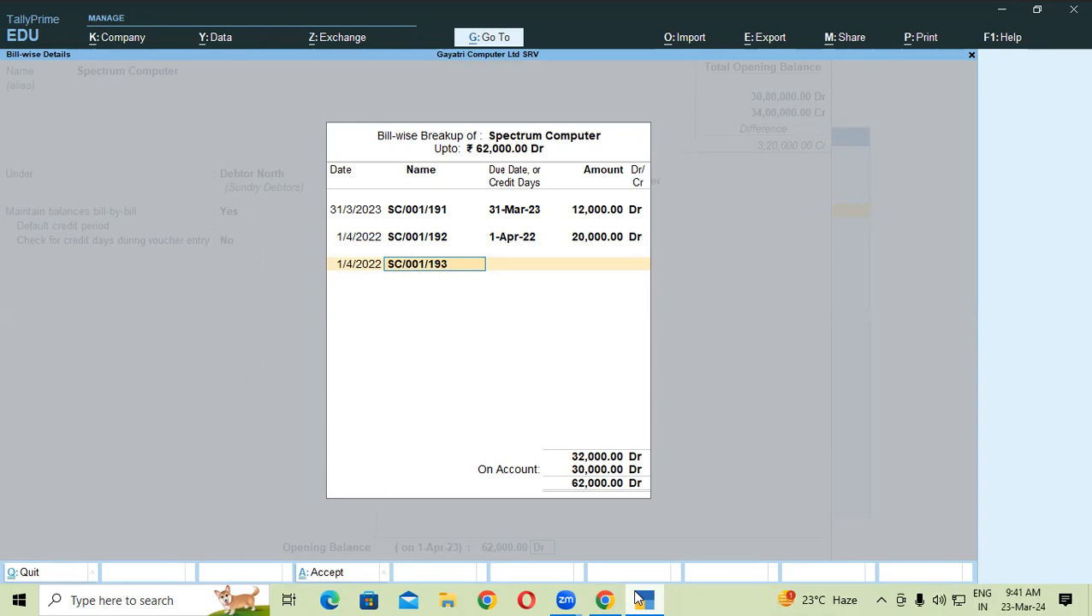
key("Return")
key("Return")
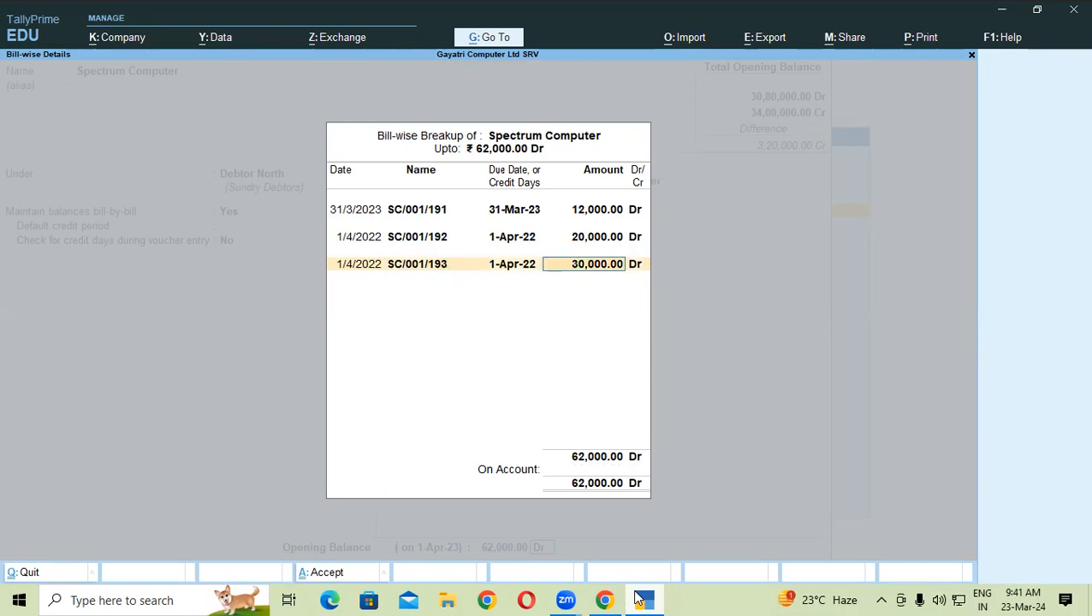
key("Return")
key("Return")
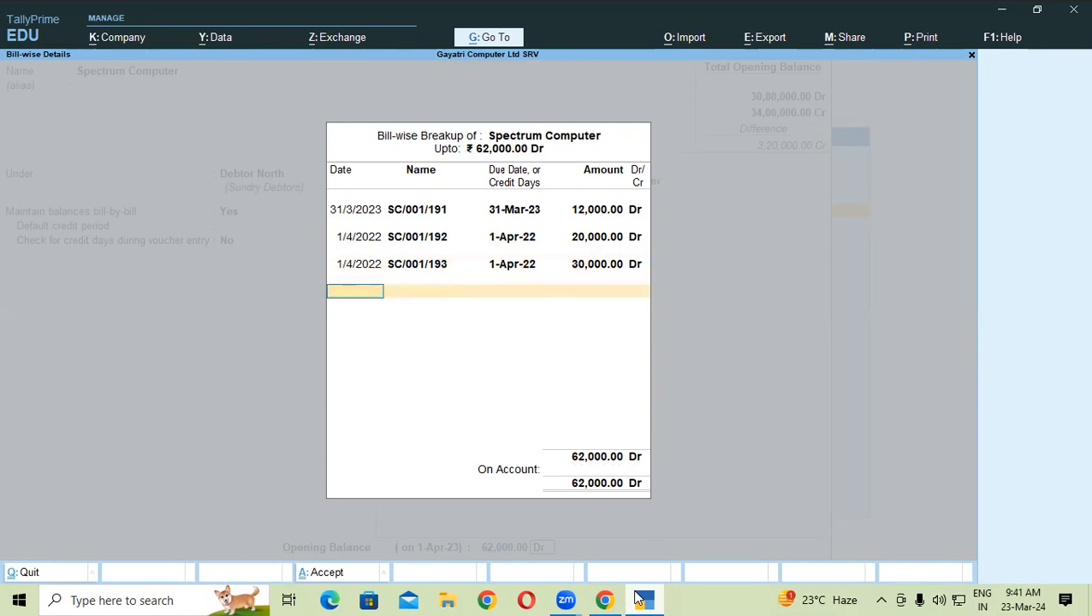
key("Return")
key("Return")
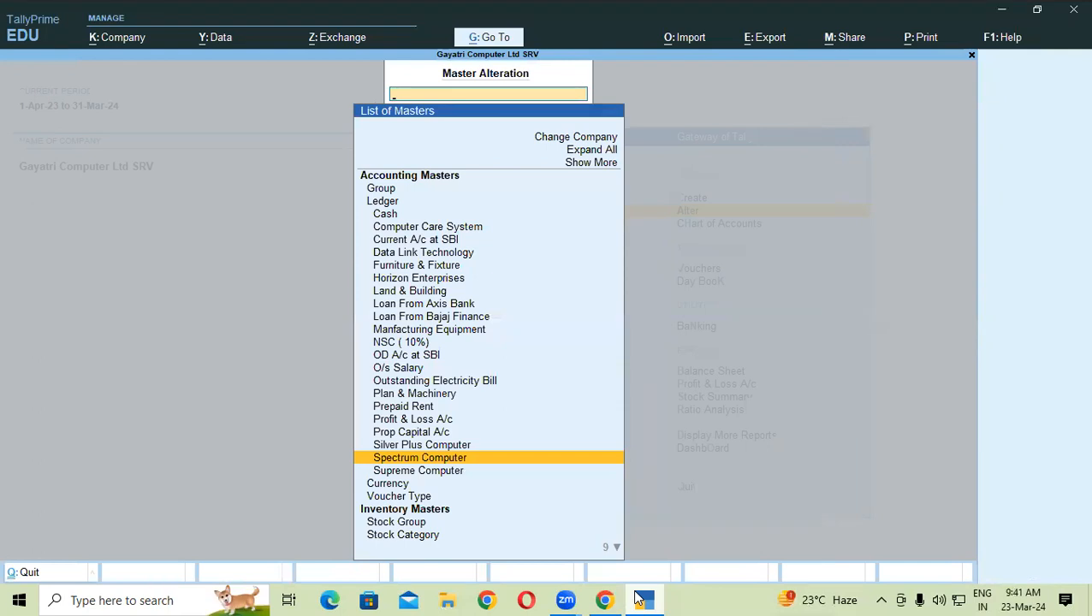
- Display the balance sheet in detailed form and examine the closing stock line and the difference in opening balances
key("Escape")
key("Escape")
key("Escape")
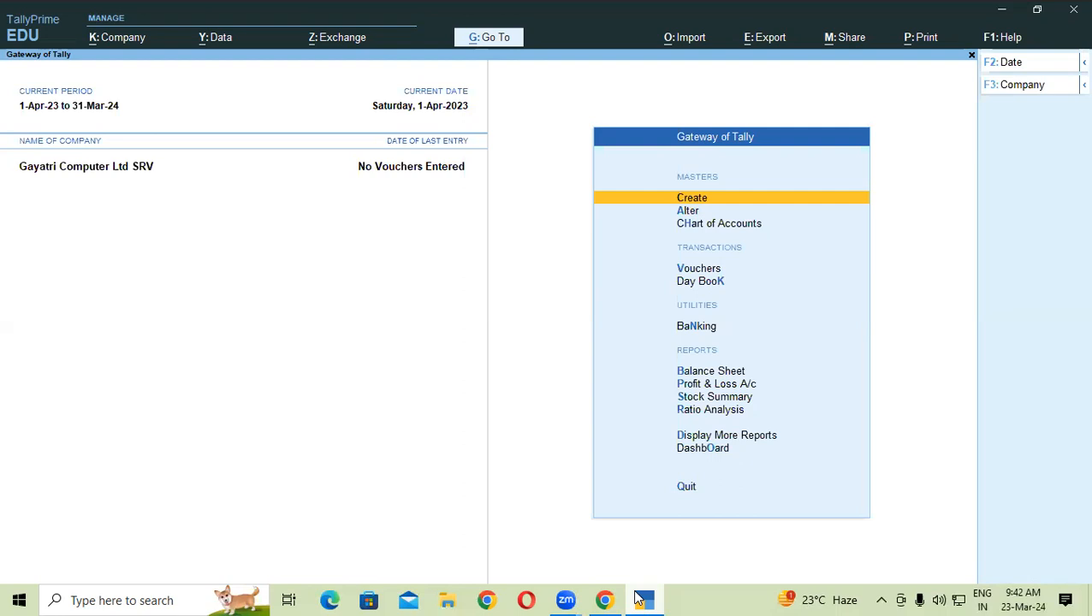
key("b")
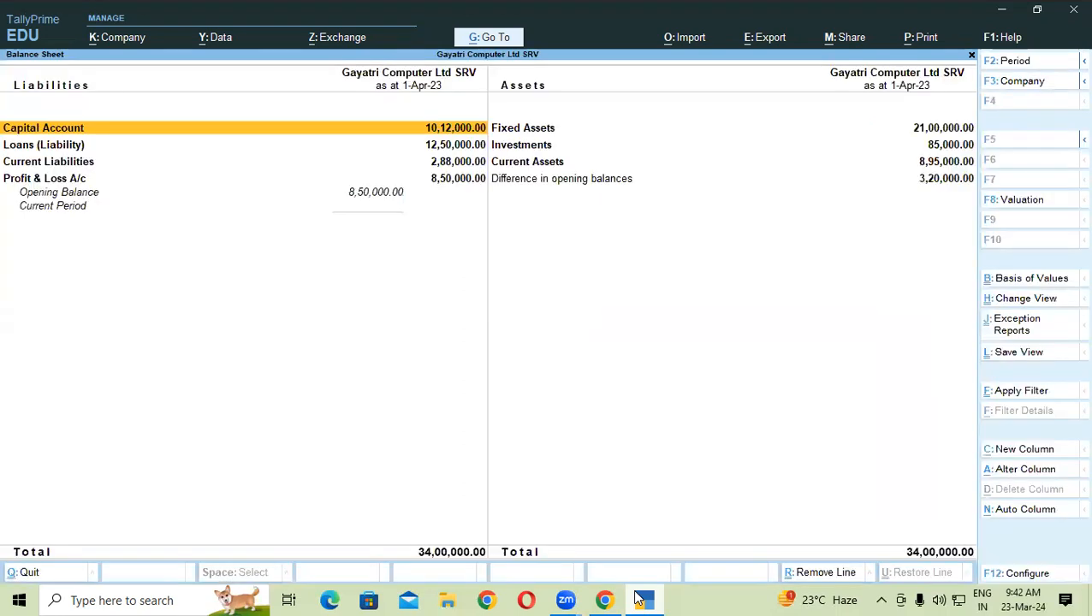
key("alt+F5")
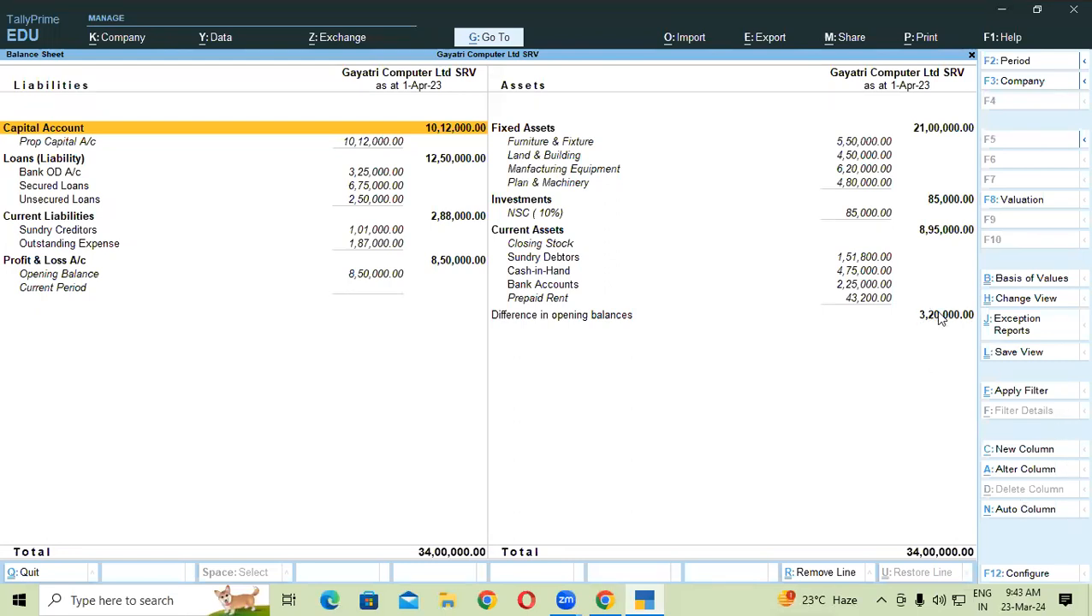
left_click(546, 248)
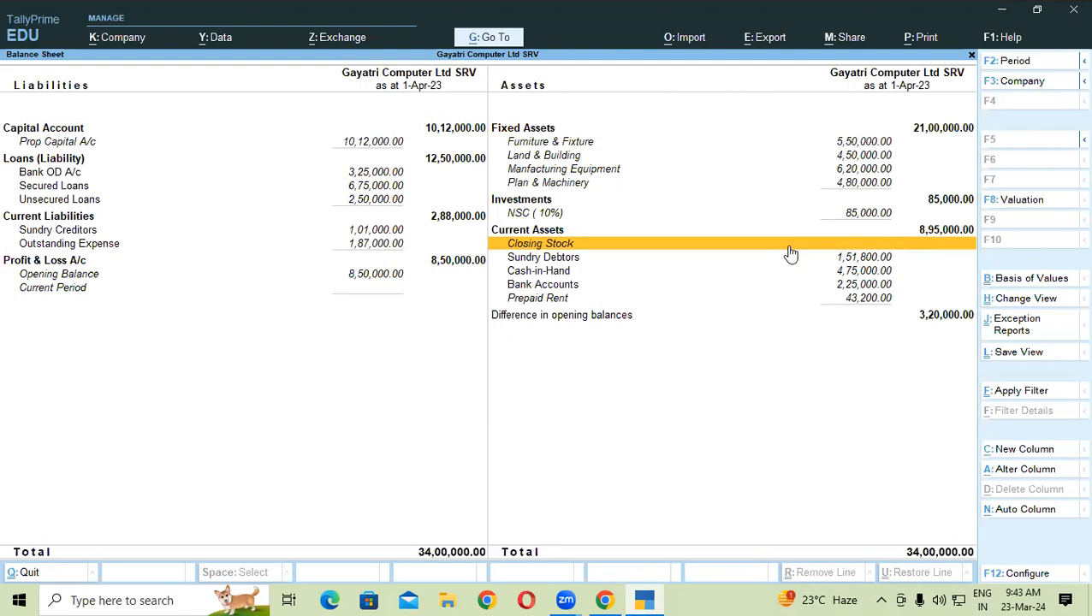
key("Escape")
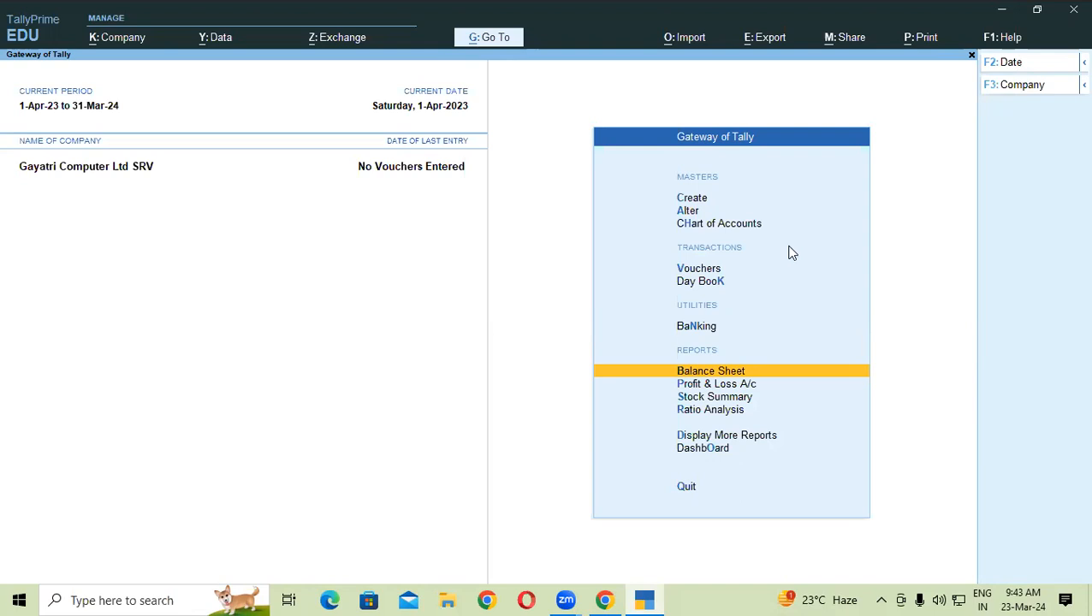
- Open the list of existing ledgers for alteration
key("Up")
key("Up")
key("Up")
key("Up")
key("Up")
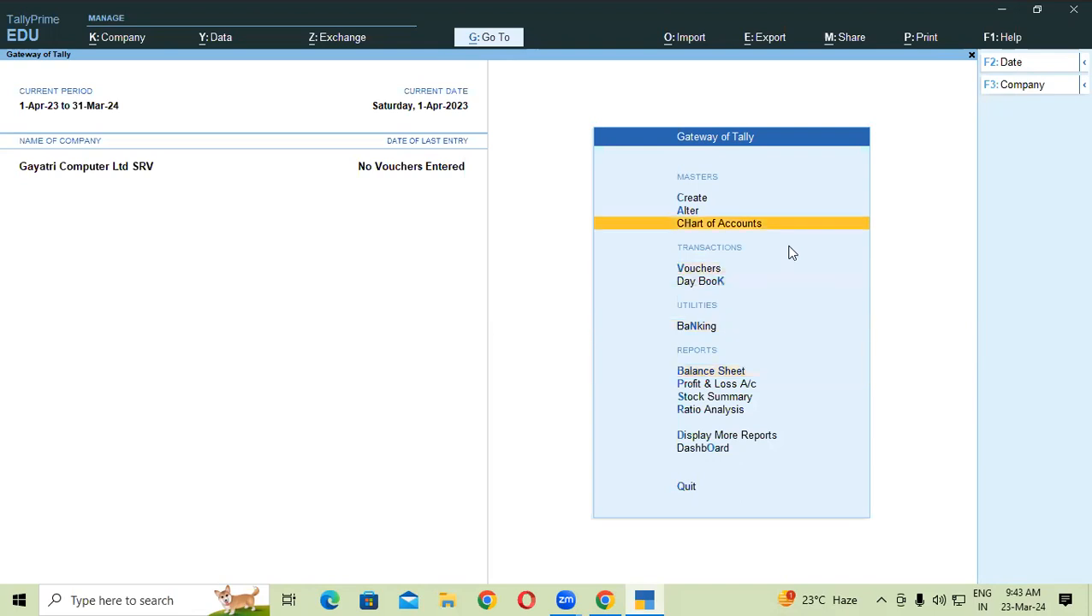
key("Return")
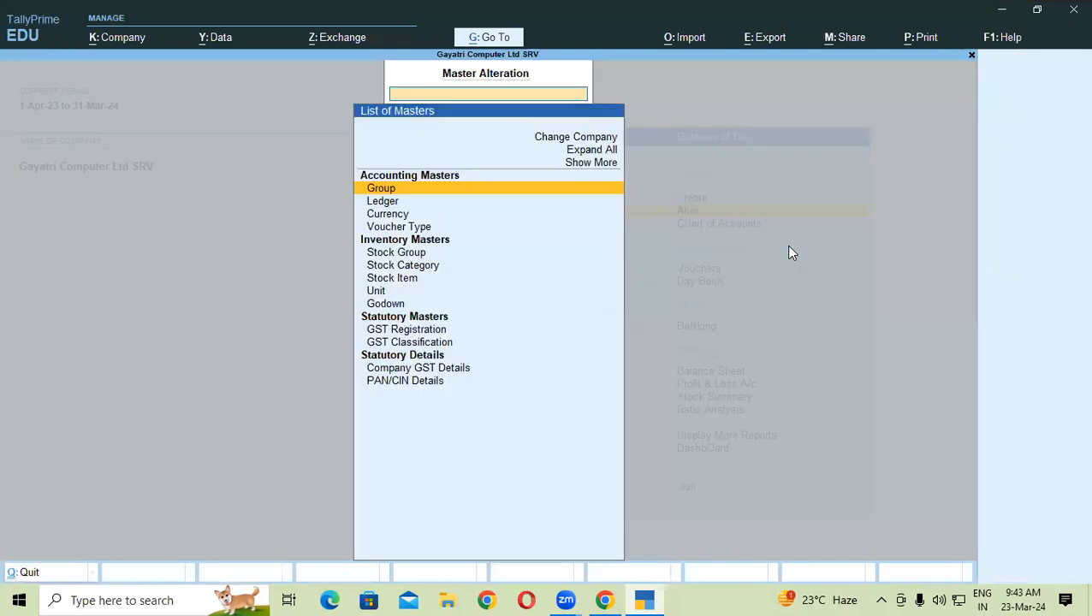
key("Down")
key("Return")
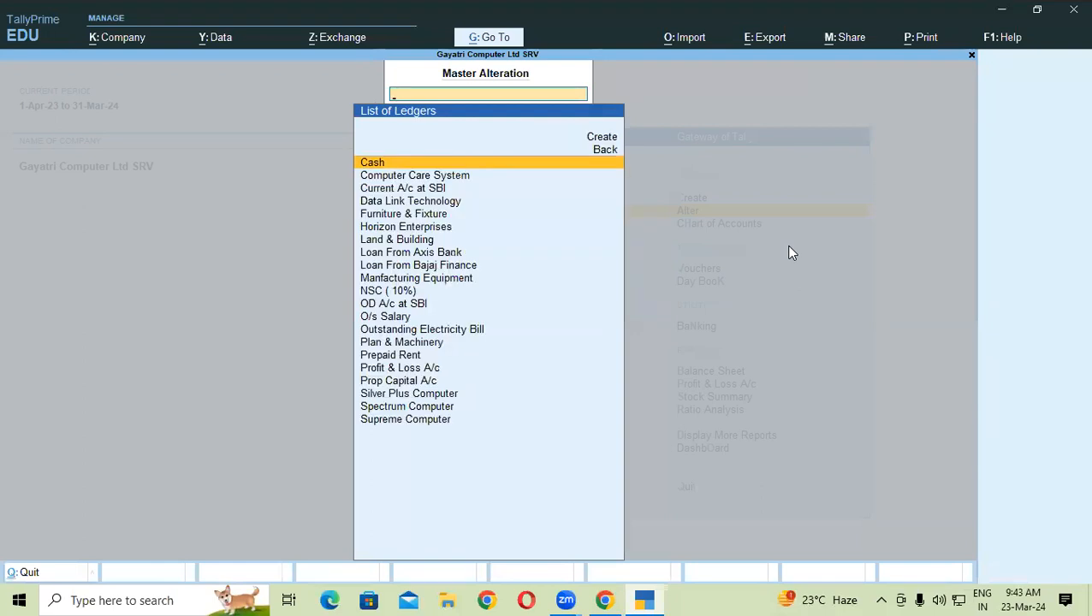